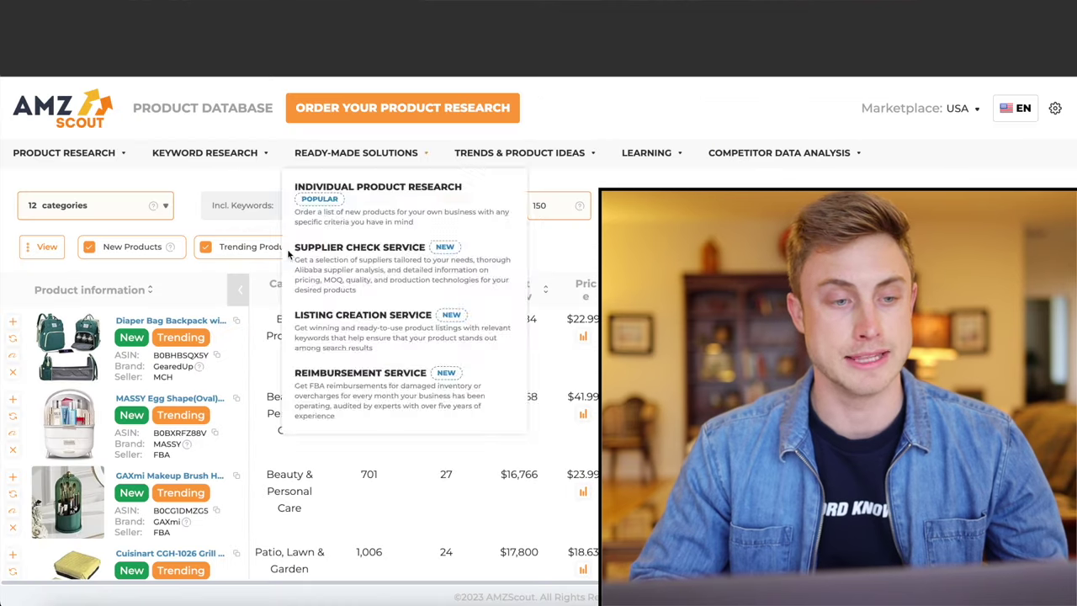
# Open the trending Diaper Bag Backpack from the Product Database as its $22.99 Amazon listing in a new tab.
pyautogui.moveTo(370, 303)
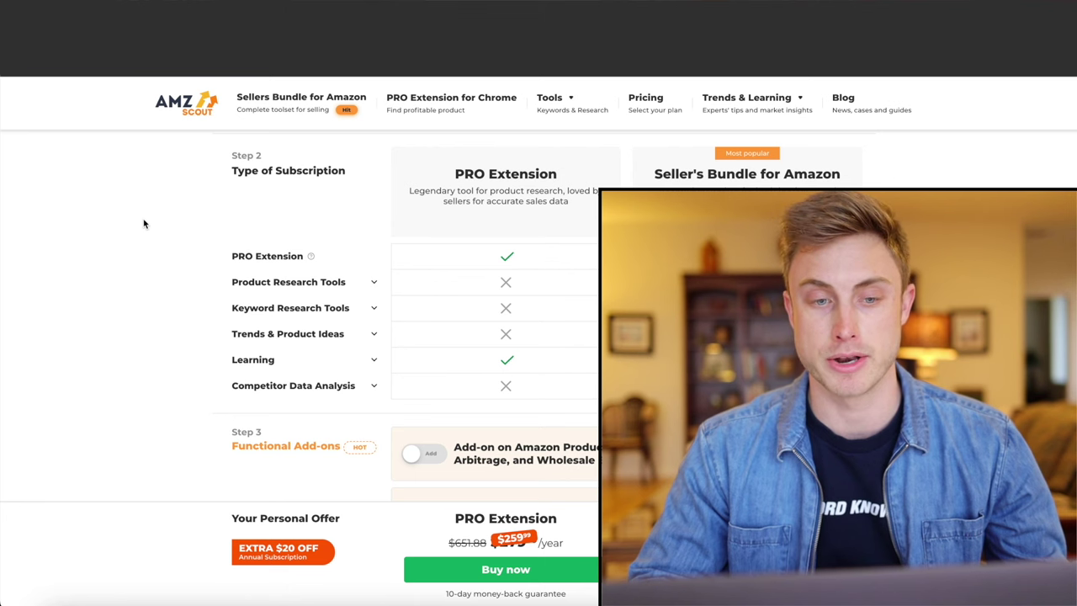
pyautogui.scroll(15, 144, 223)
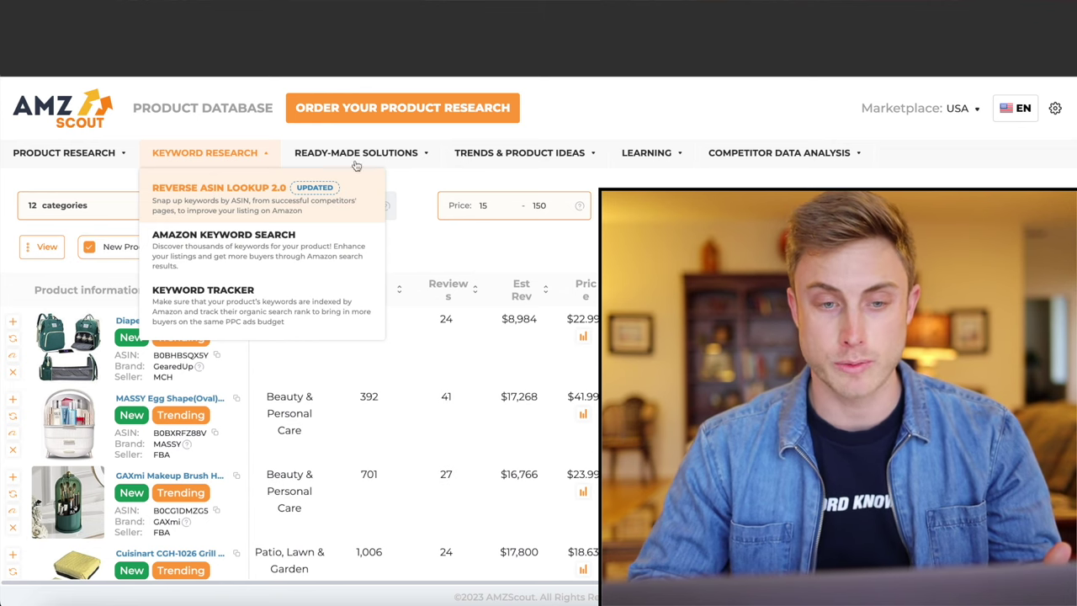
pyautogui.moveTo(494, 158)
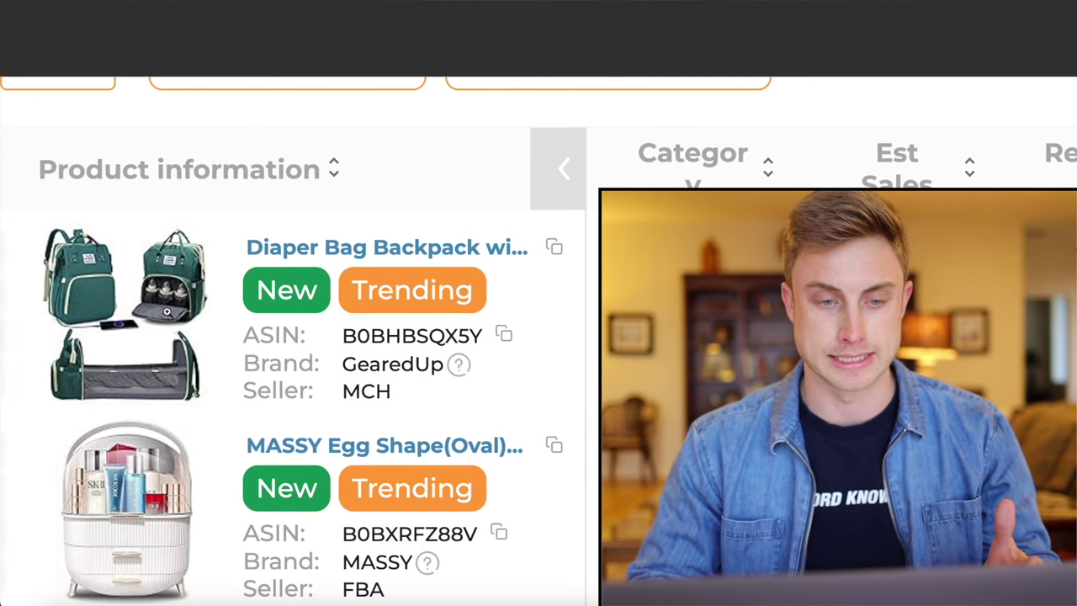
pyautogui.moveTo(245, 399)
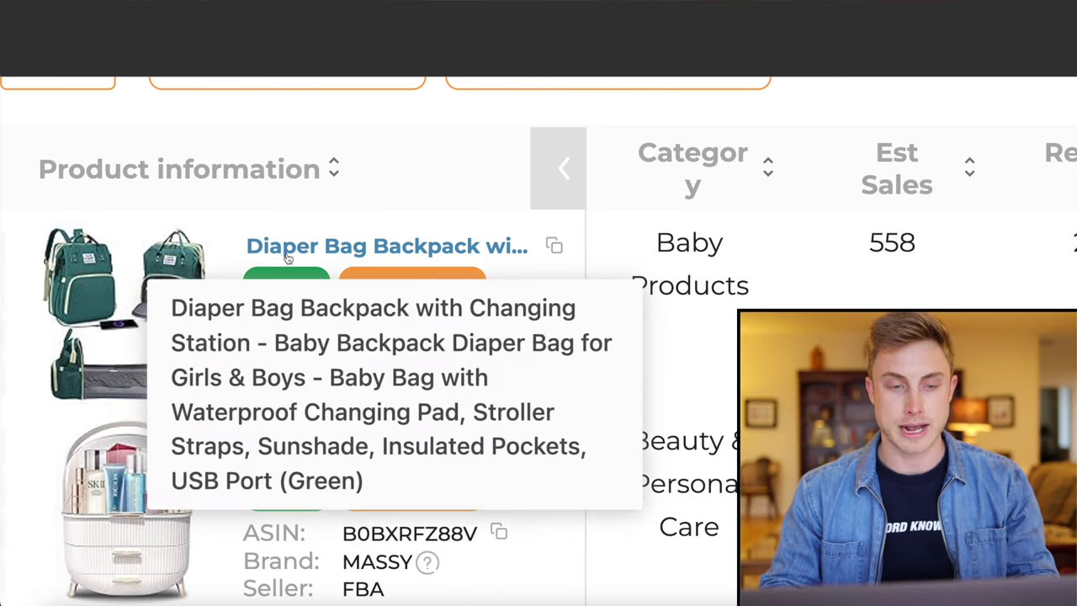
pyautogui.rightClick(287, 256)
pyautogui.click(312, 264)
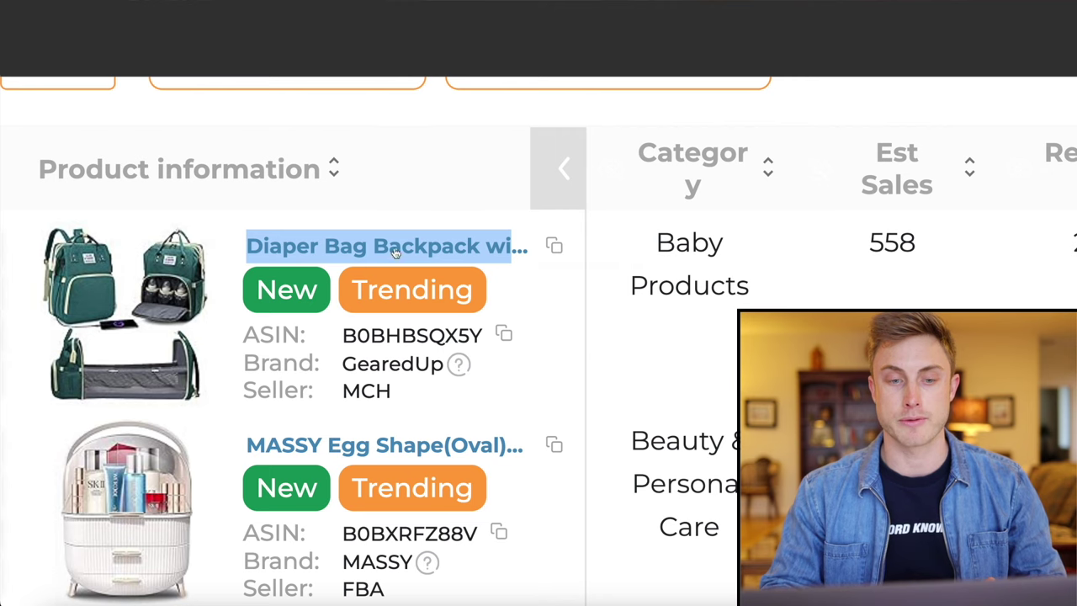
pyautogui.click(396, 253)
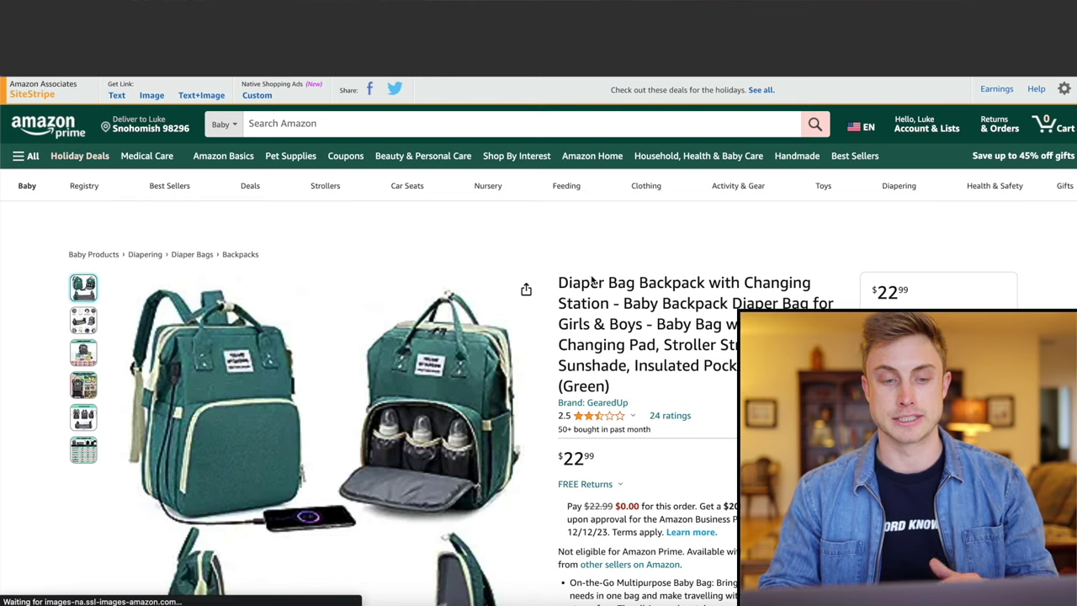
# Scroll the listing and highlight the '50+ bought in past month' figure.
pyautogui.scroll(-1, 656, 317)
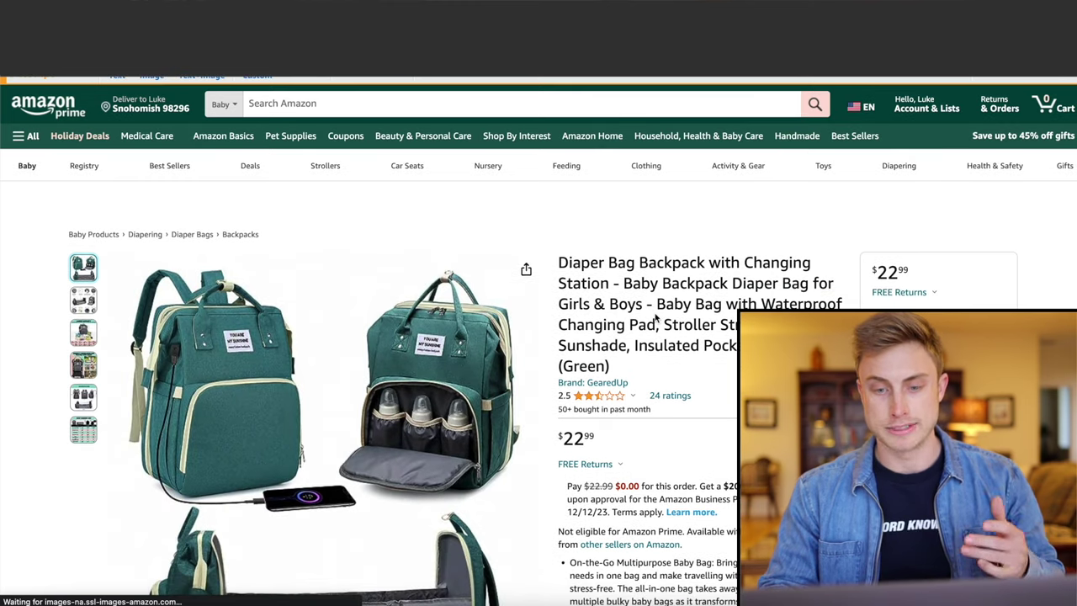
pyautogui.scroll(-1, 656, 317)
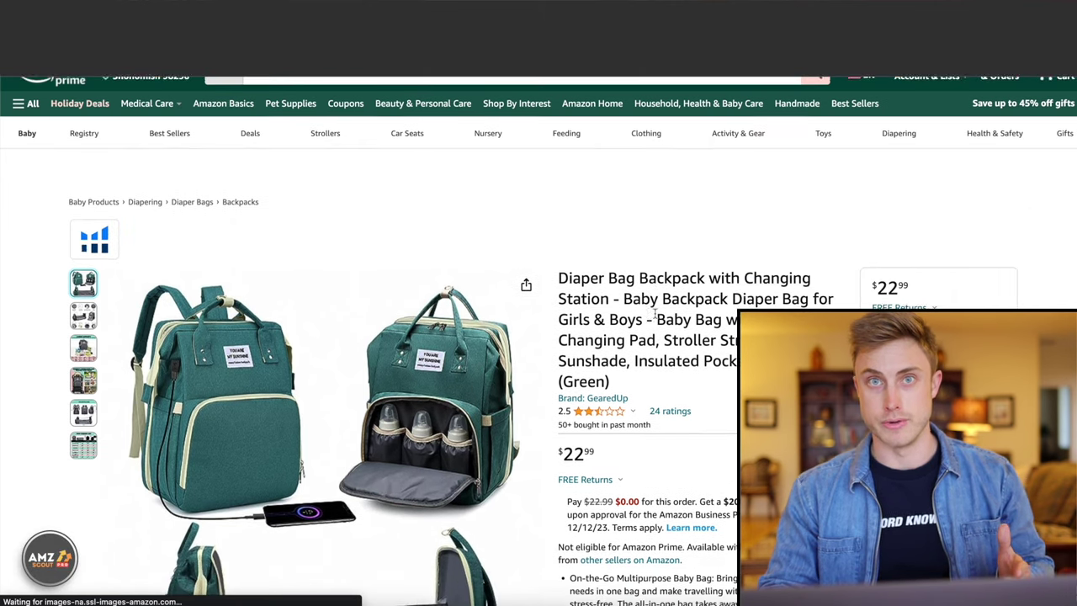
pyautogui.scroll(-2, 656, 317)
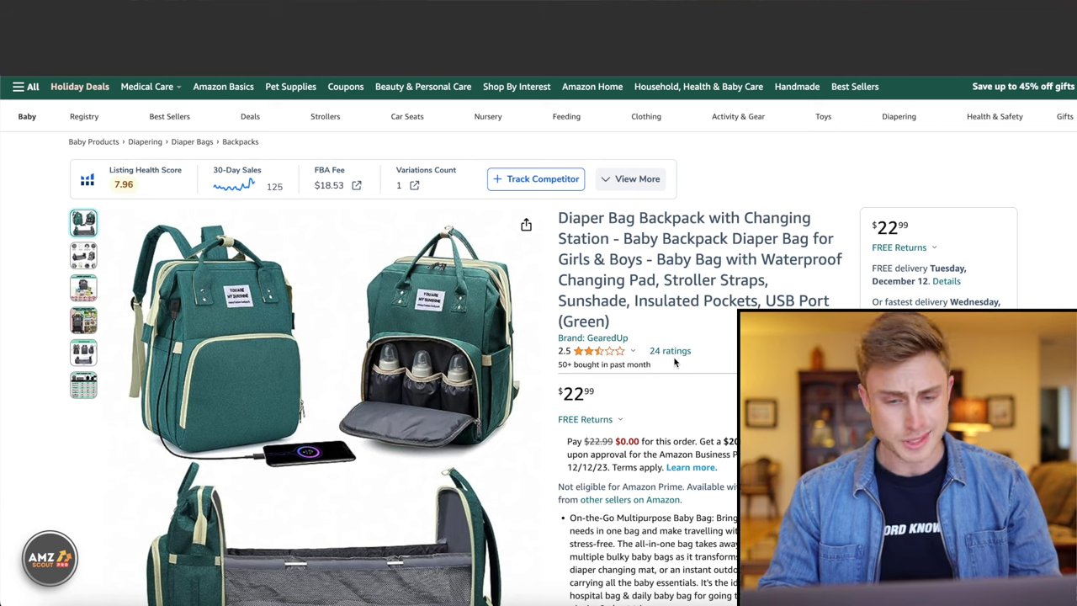
pyautogui.moveTo(556, 370); pyautogui.dragTo(674, 375)
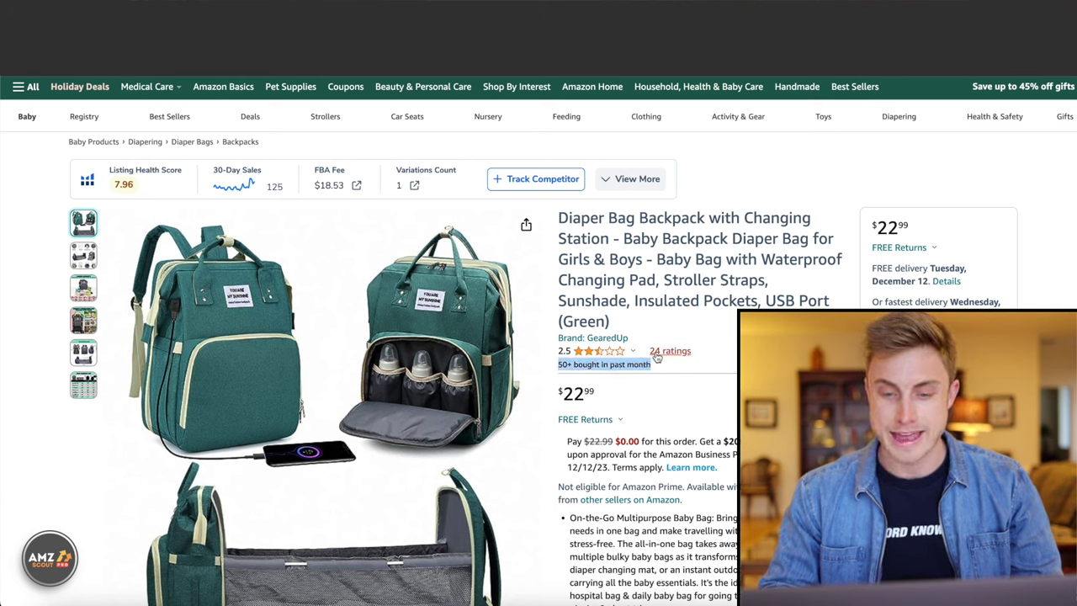
pyautogui.moveTo(594, 357)
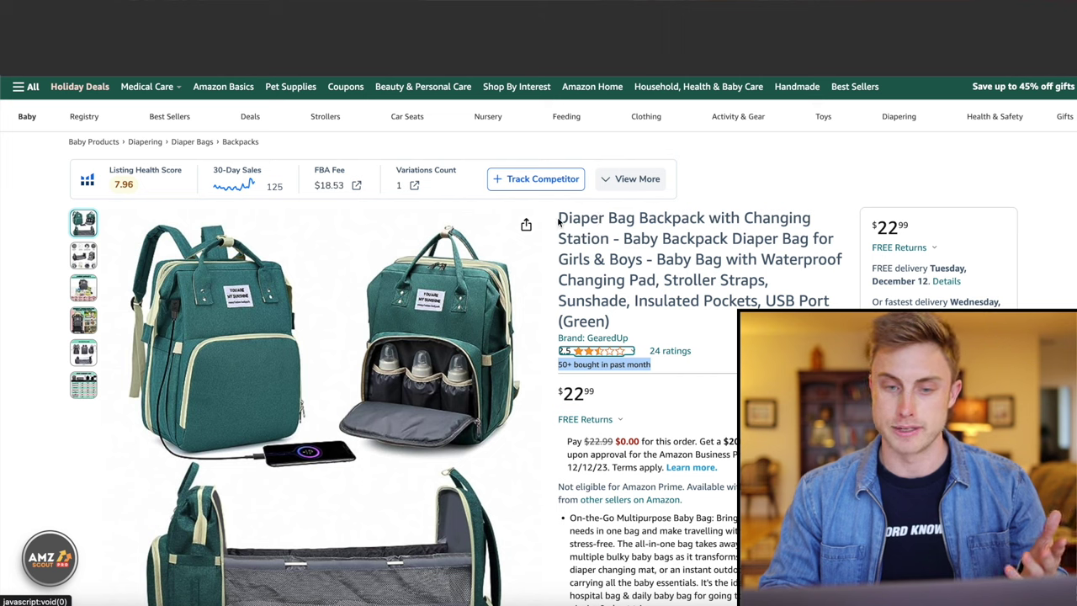
# Copy the phrase 'Diaper Bag Backpack' from the product title.
pyautogui.moveTo(557, 220); pyautogui.dragTo(704, 214)
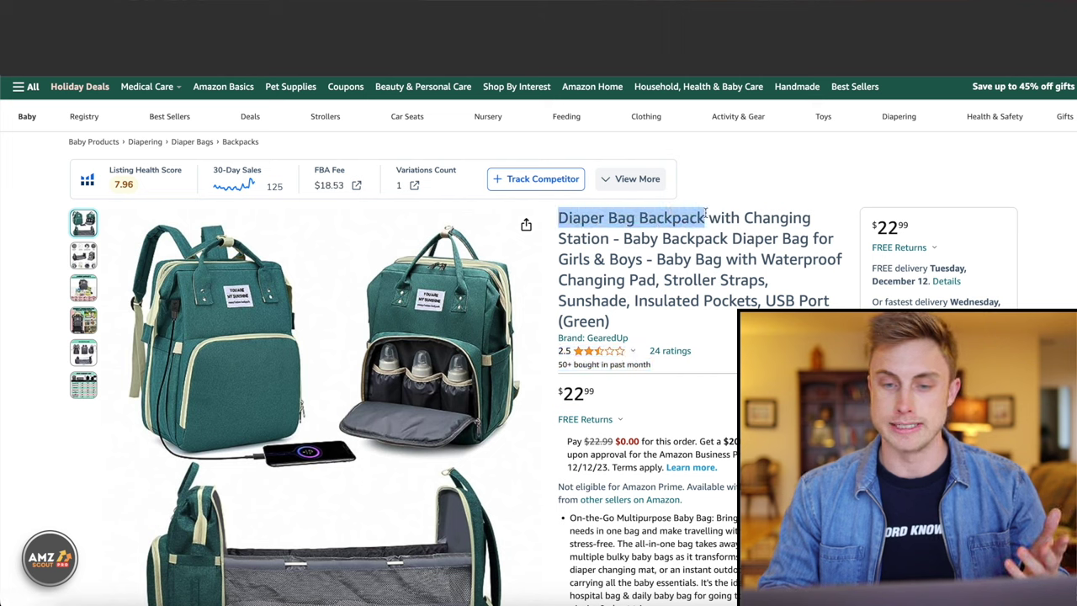
pyautogui.rightClick(661, 216)
pyautogui.click(677, 244)
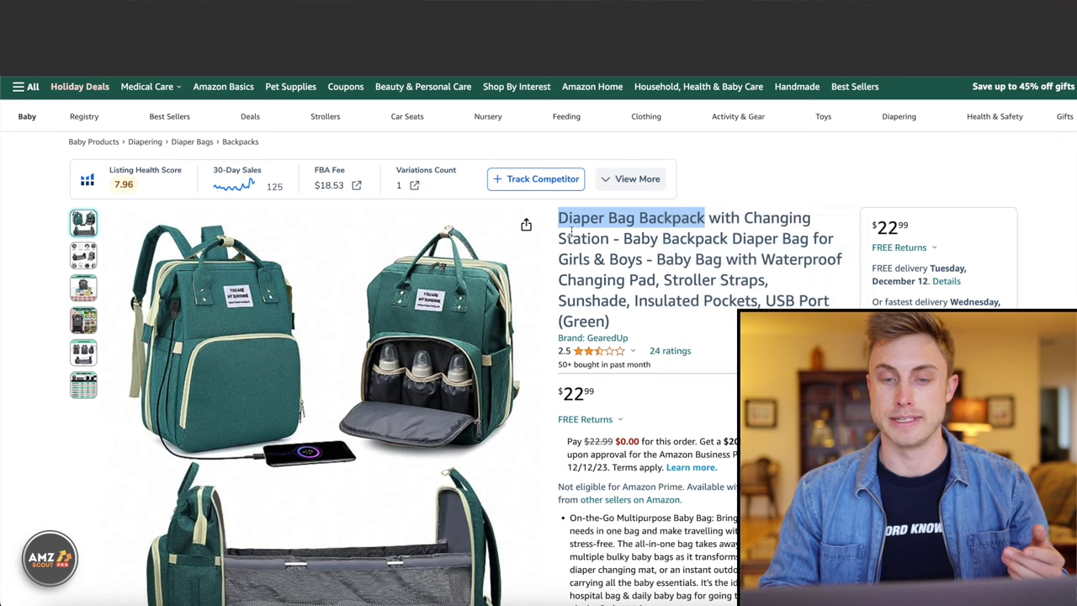
pyautogui.click(561, 220)
pyautogui.moveTo(558, 219); pyautogui.dragTo(705, 218)
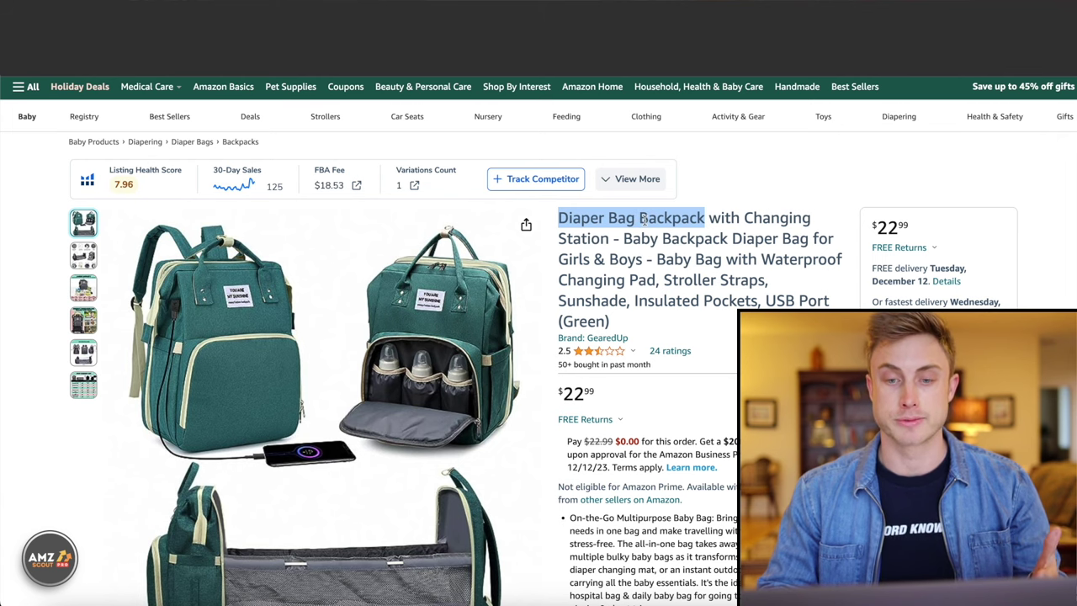
pyautogui.scroll(2, 644, 218)
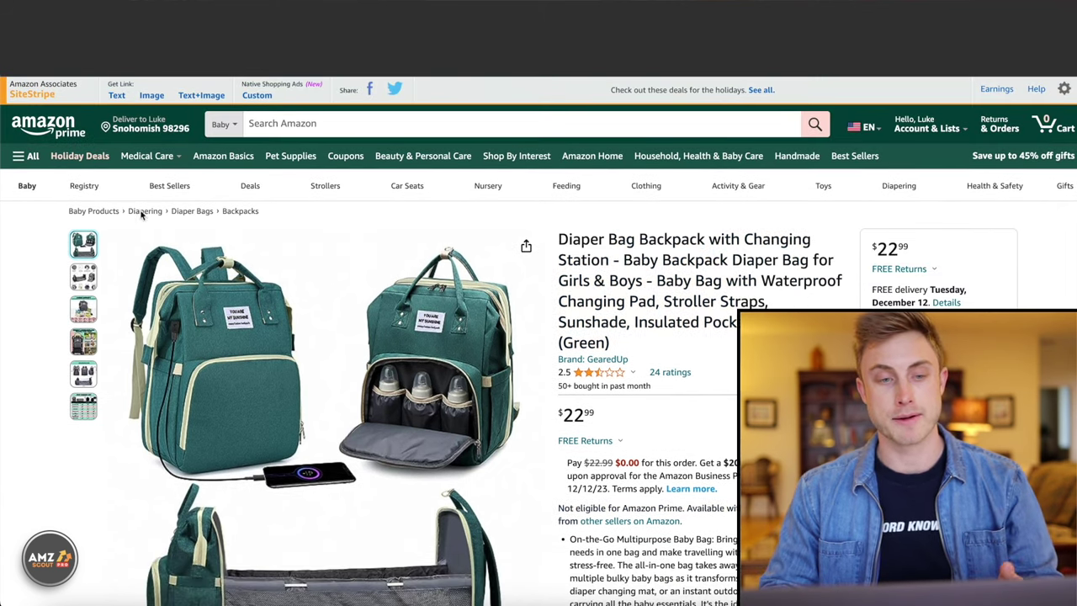
# Search Amazon for the pasted 'Diaper Bag Backpack' in All Departments instead of Baby.
pyautogui.click(383, 121)
pyautogui.hotkey('ctrl', 'v')
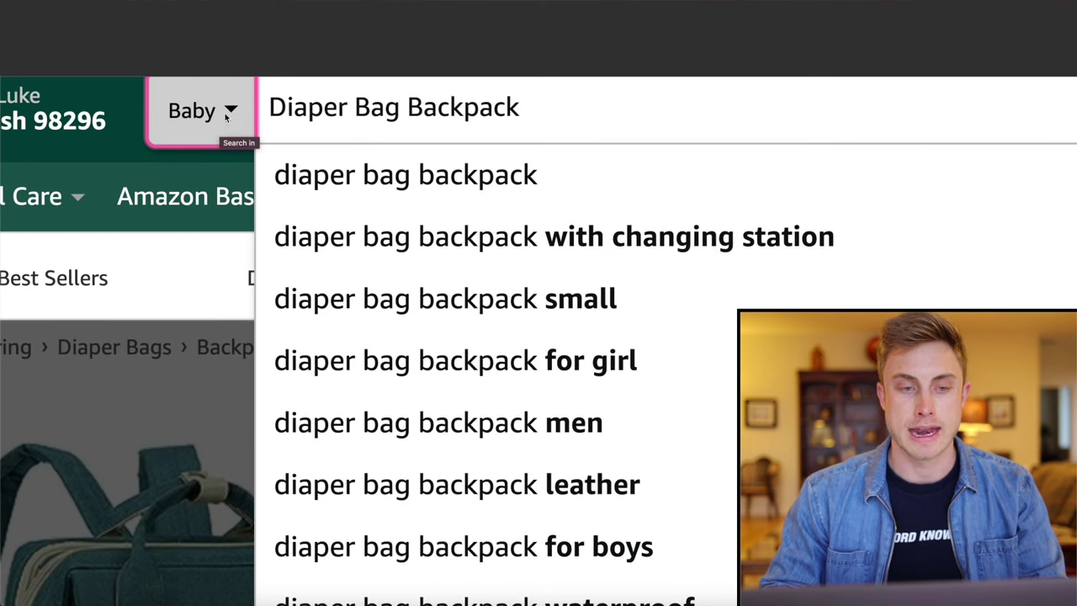
pyautogui.click(226, 118)
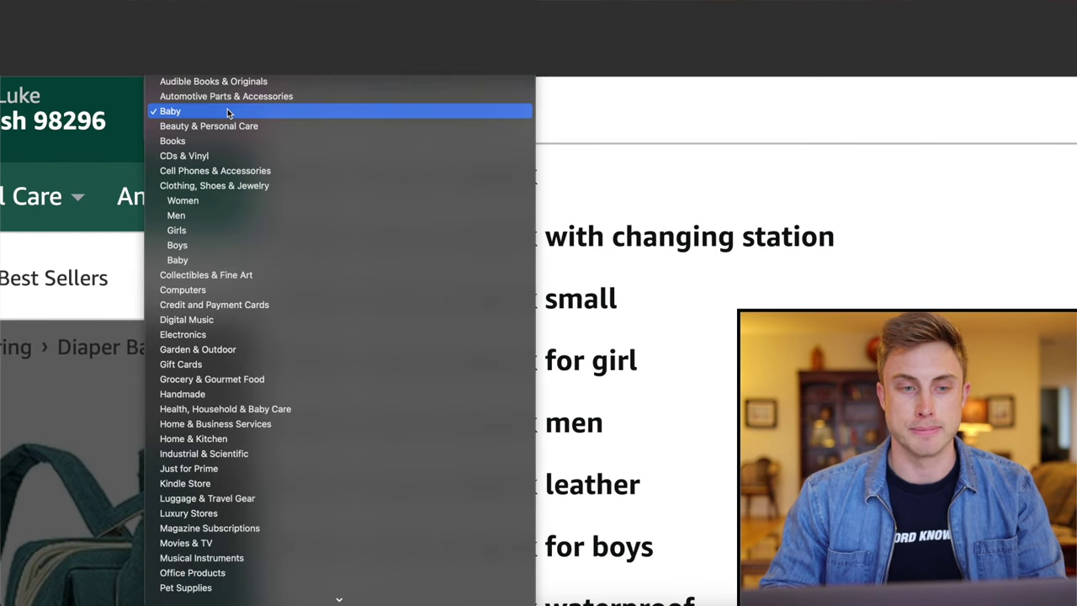
pyautogui.scroll(-5, 216, 507)
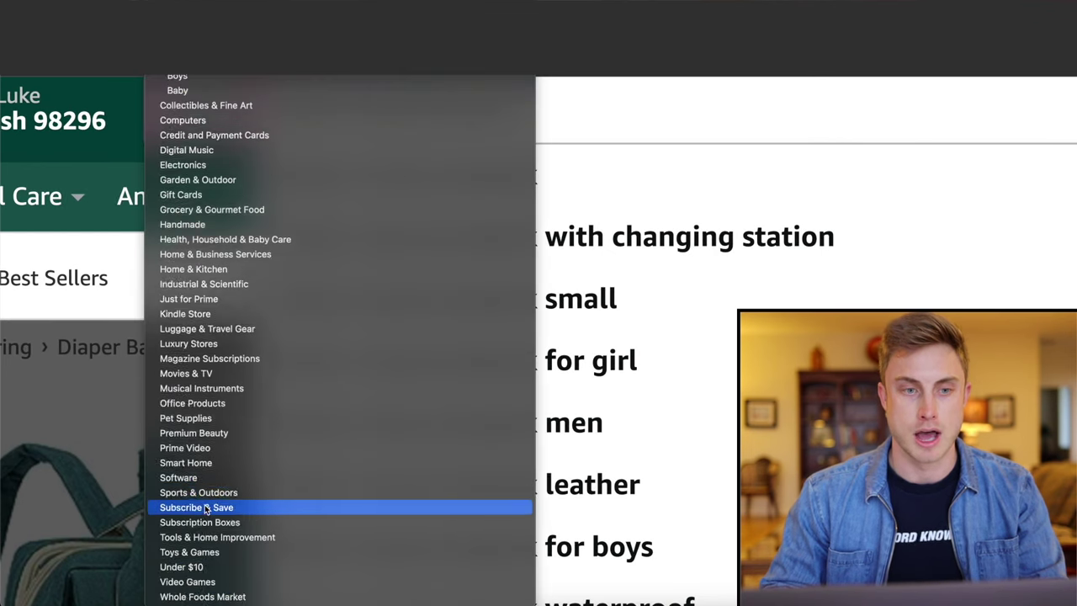
pyautogui.scroll(6, 206, 508)
pyautogui.click(413, 123)
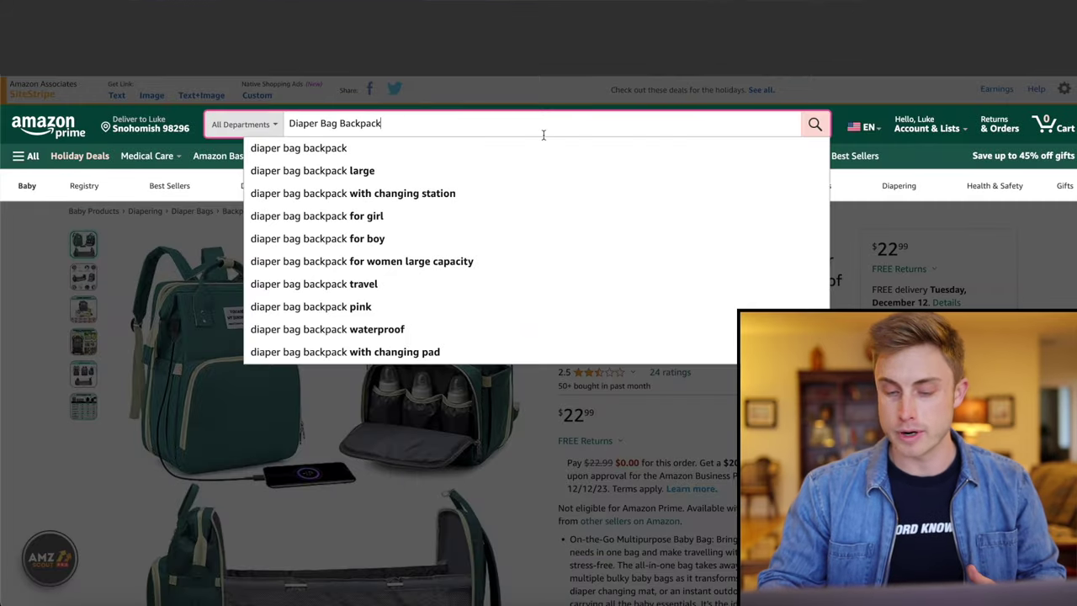
pyautogui.press('Return')
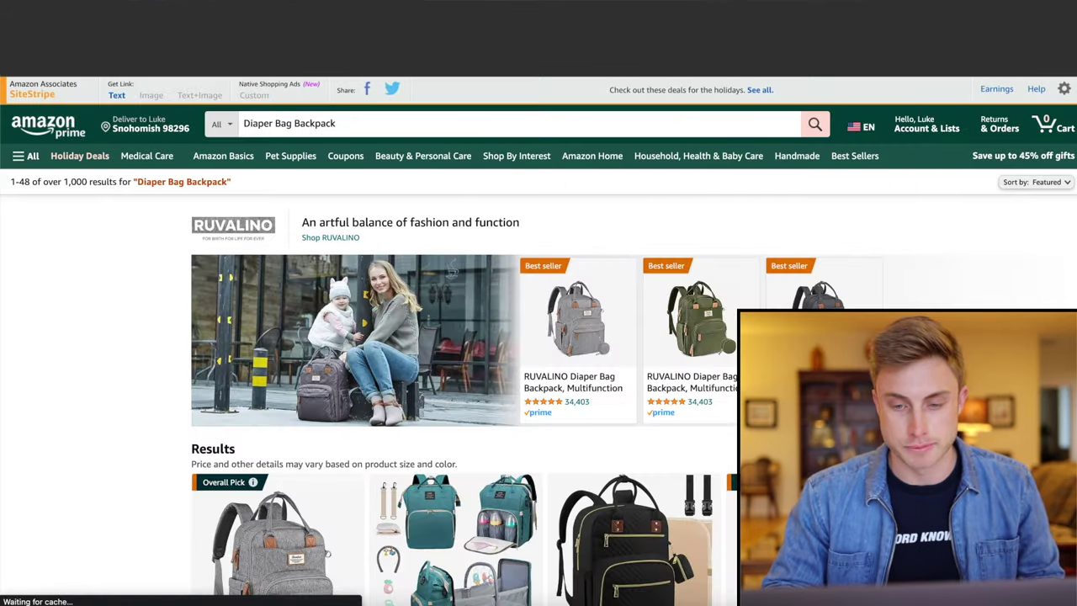
# Scroll the Diaper Bag Backpack results and launch the AMZScout PRO Extension on them.
pyautogui.scroll(-5, 720, 330)
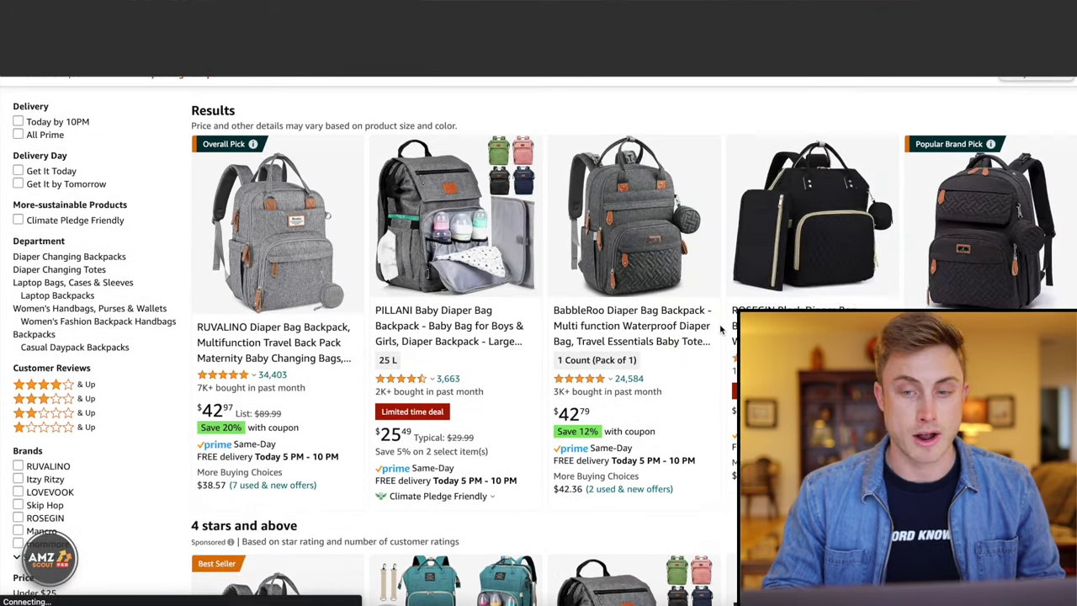
pyautogui.scroll(-10, 720, 330)
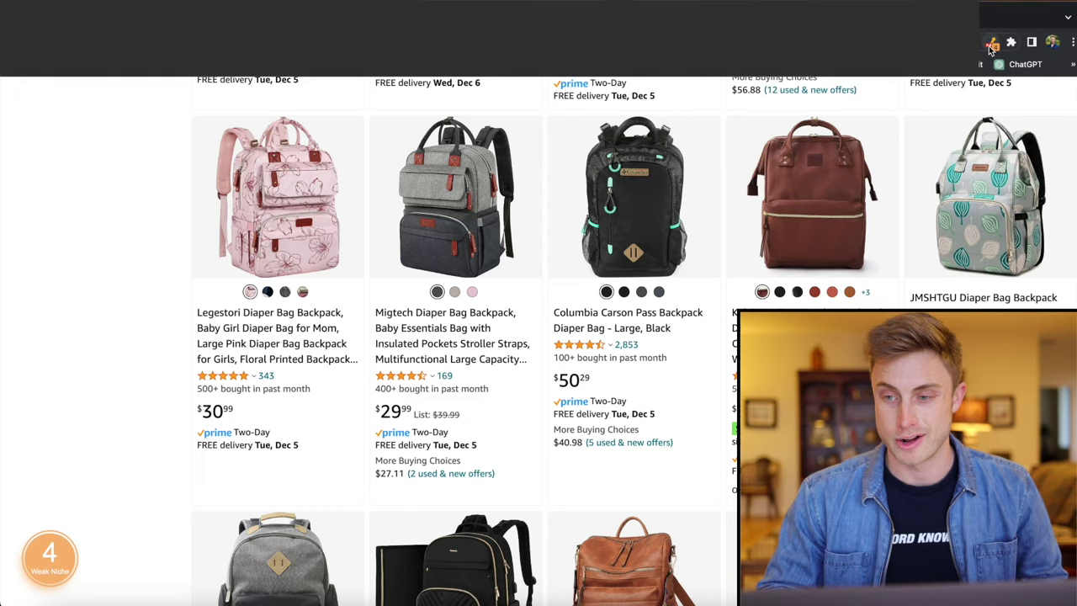
pyautogui.click(990, 48)
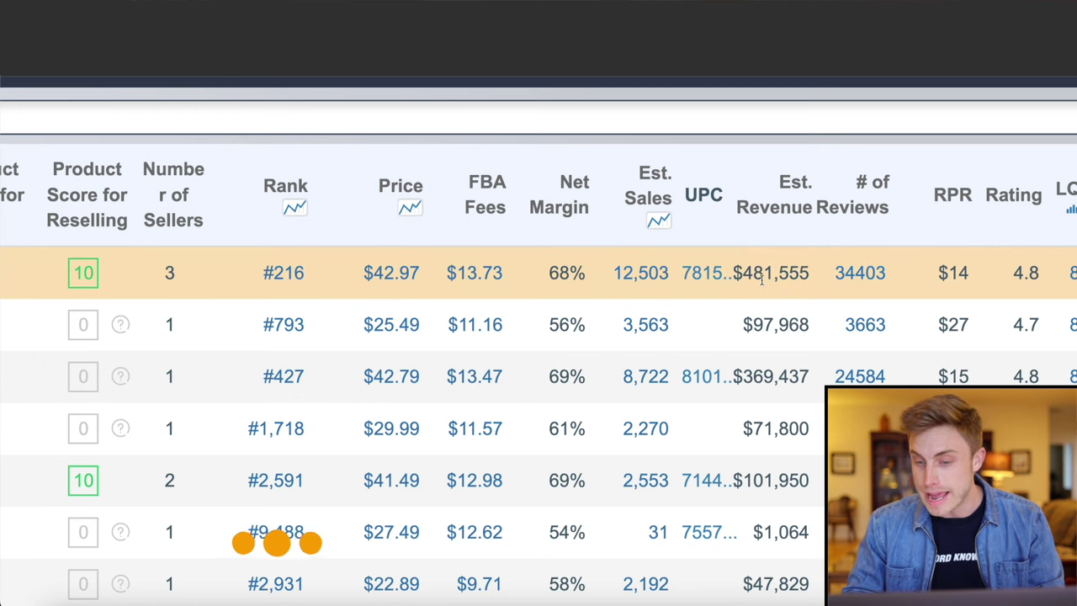
# Highlight the $481,555 and $87,371 revenues and open the LOVEVOOK product row.
pyautogui.moveTo(743, 272); pyautogui.dragTo(806, 272)
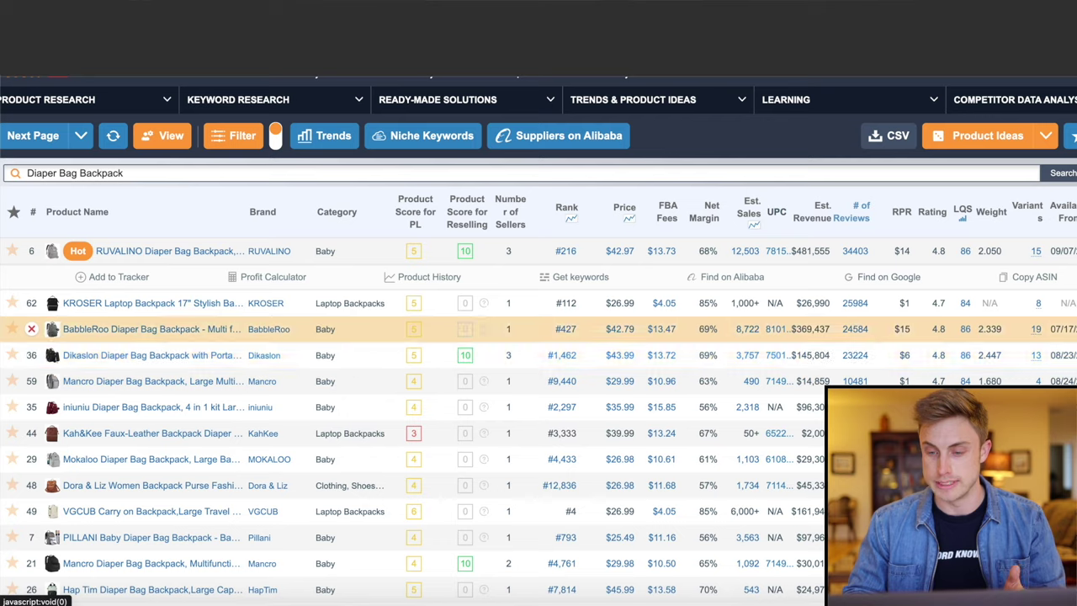
pyautogui.scroll(-5, 849, 433)
pyautogui.scroll(-10, 539, 420)
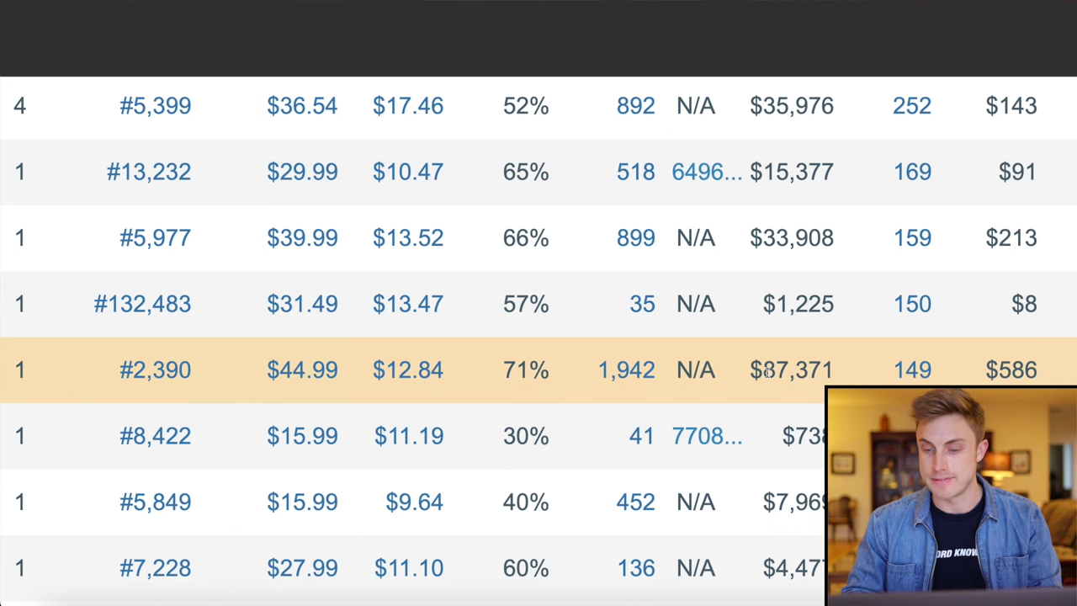
pyautogui.doubleClick(766, 370)
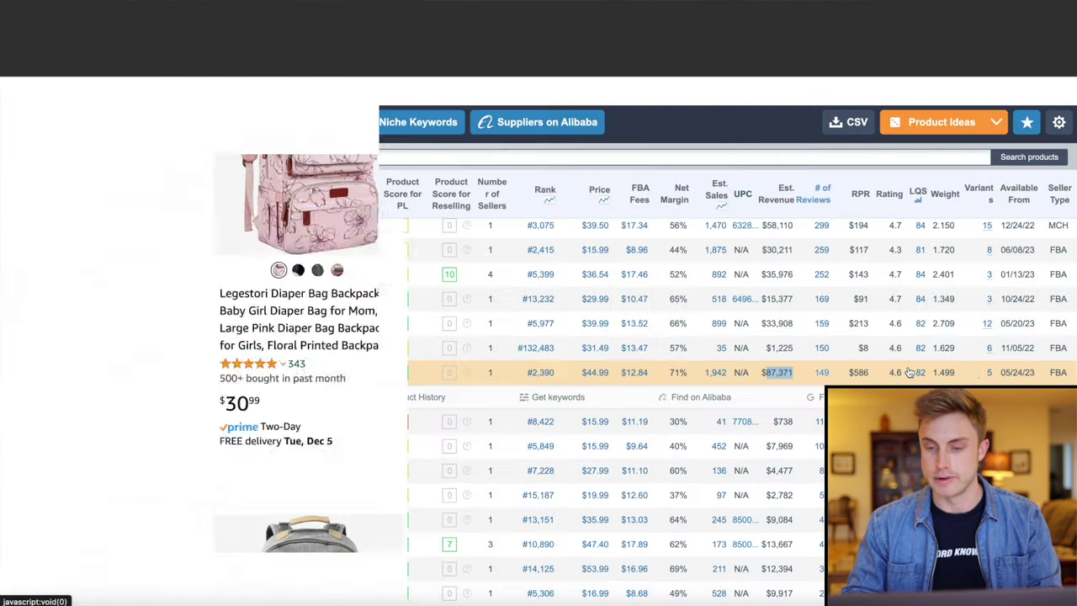
pyautogui.doubleClick(765, 323)
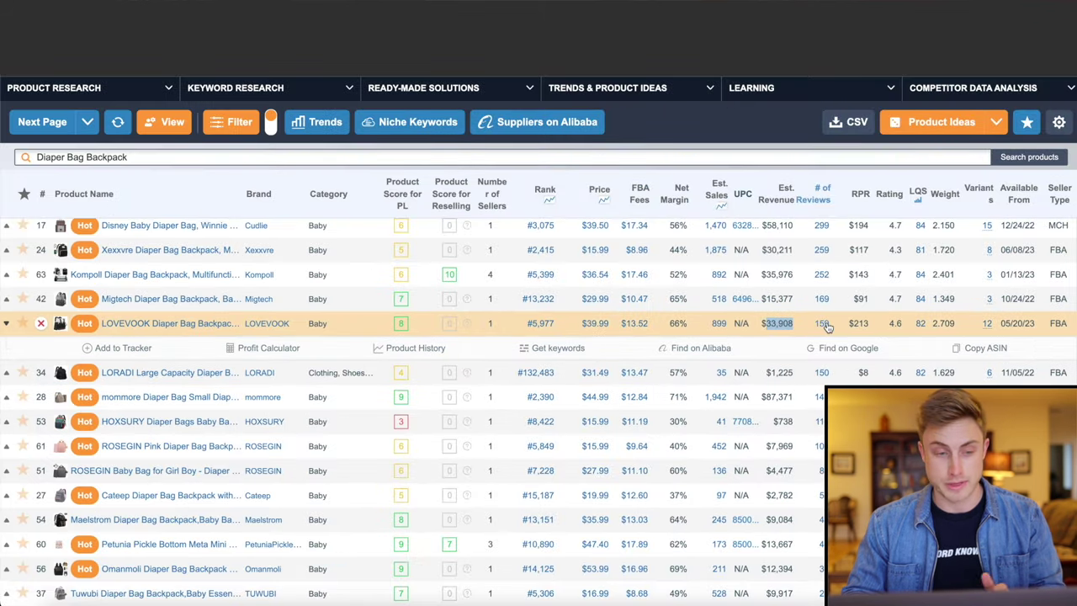
# Sort the diaper bag products by estimated revenue, highest first.
pyautogui.moveTo(61, 325)
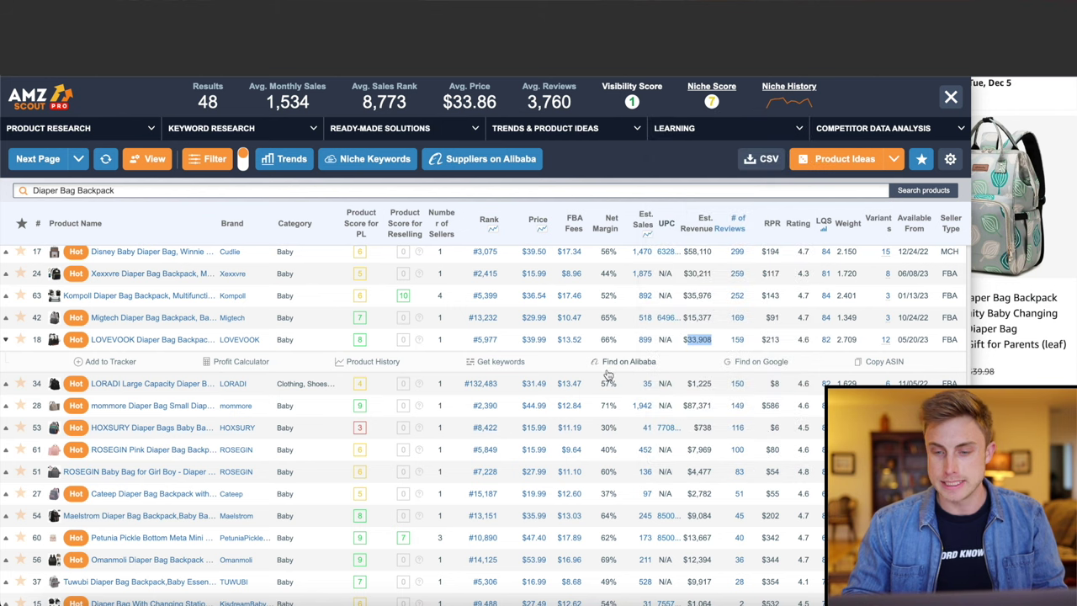
pyautogui.scroll(-1, 672, 403)
pyautogui.scroll(10, 724, 429)
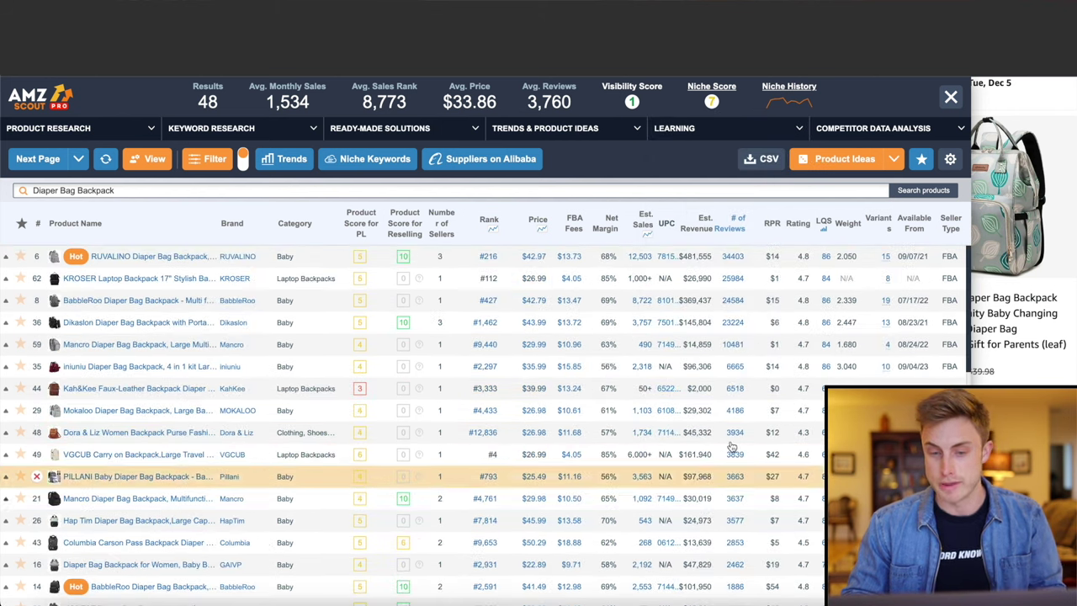
pyautogui.scroll(-8, 728, 301)
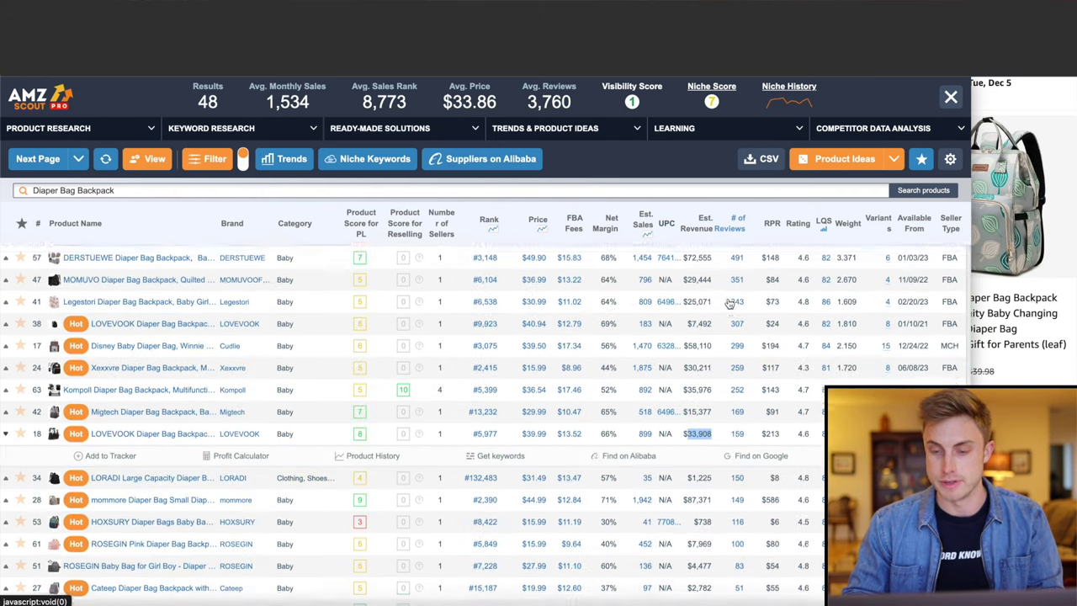
pyautogui.scroll(-1, 728, 301)
pyautogui.scroll(10, 723, 286)
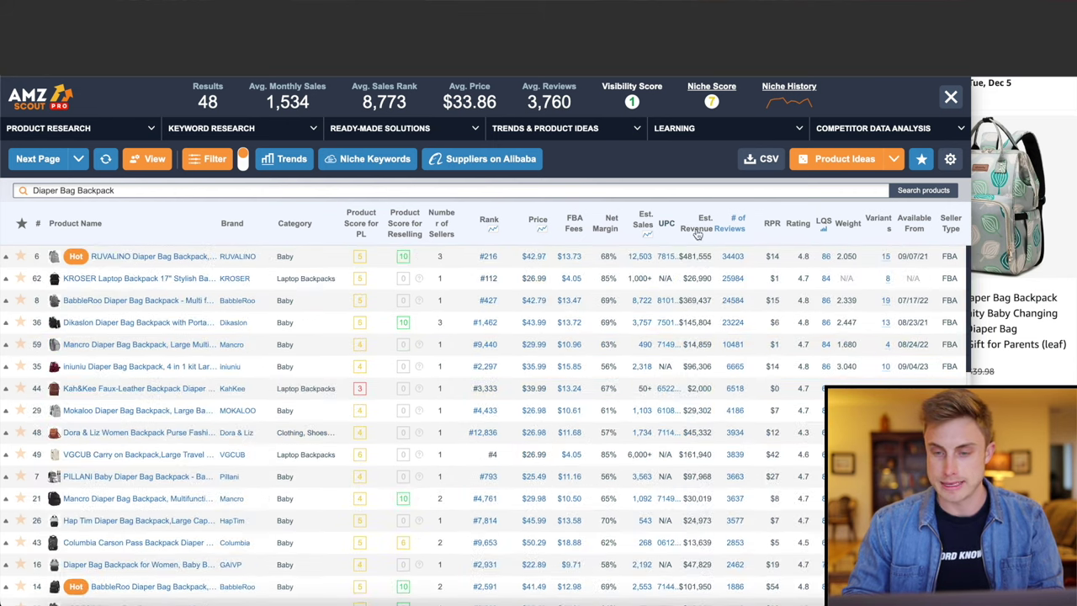
pyautogui.click(697, 229)
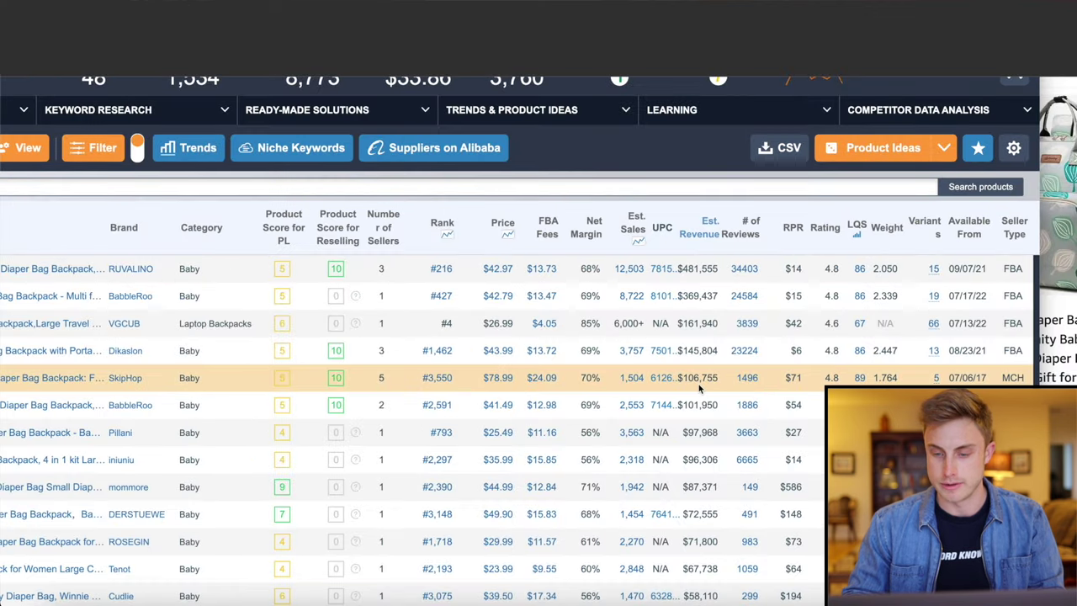
# Close the AMZScout panel and highlight Amazon's over 1,000 results count.
pyautogui.scroll(-2, 698, 384)
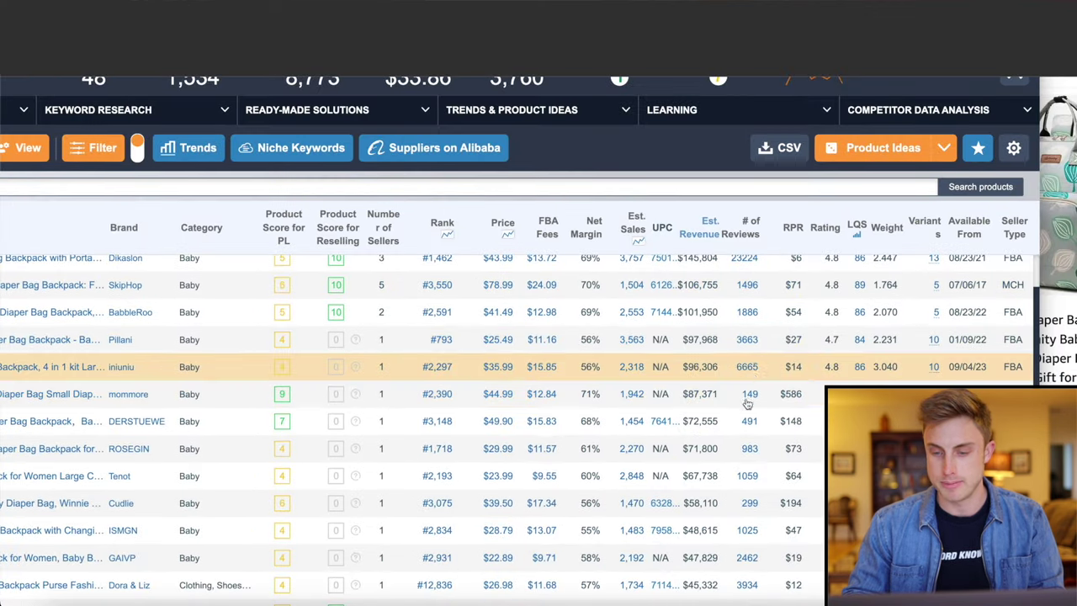
pyautogui.scroll(-5, 742, 446)
pyautogui.scroll(-2, 740, 459)
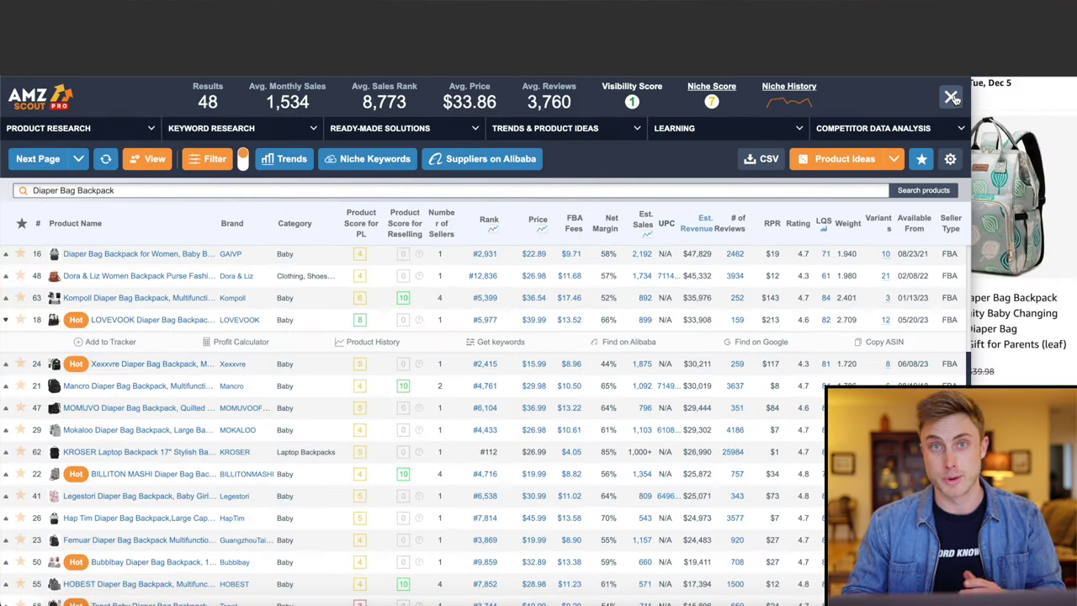
pyautogui.click(951, 97)
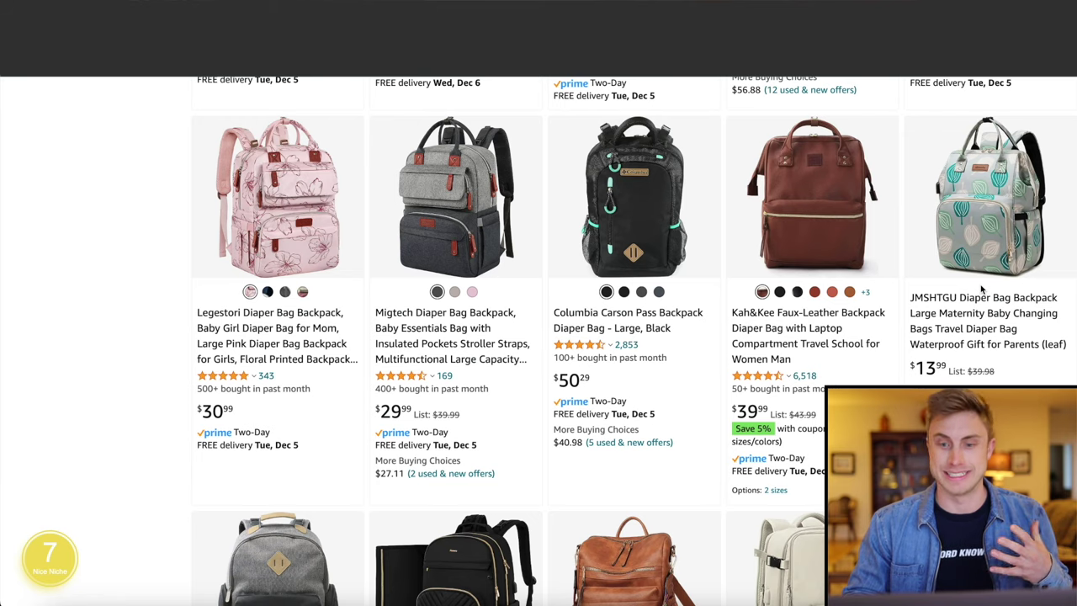
pyautogui.scroll(20, 619, 277)
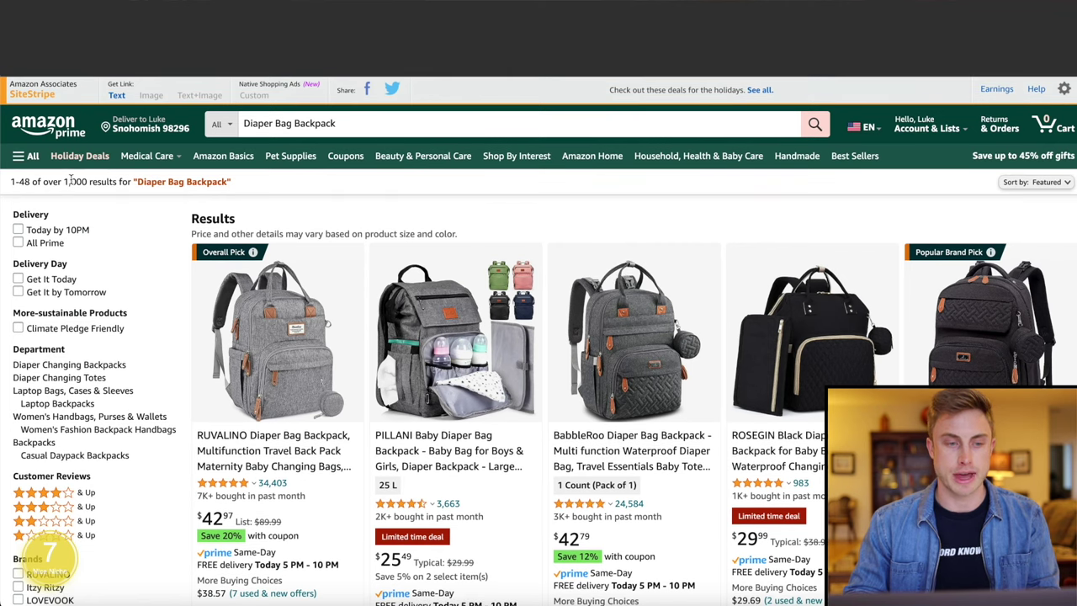
pyautogui.moveTo(63, 181); pyautogui.dragTo(226, 187)
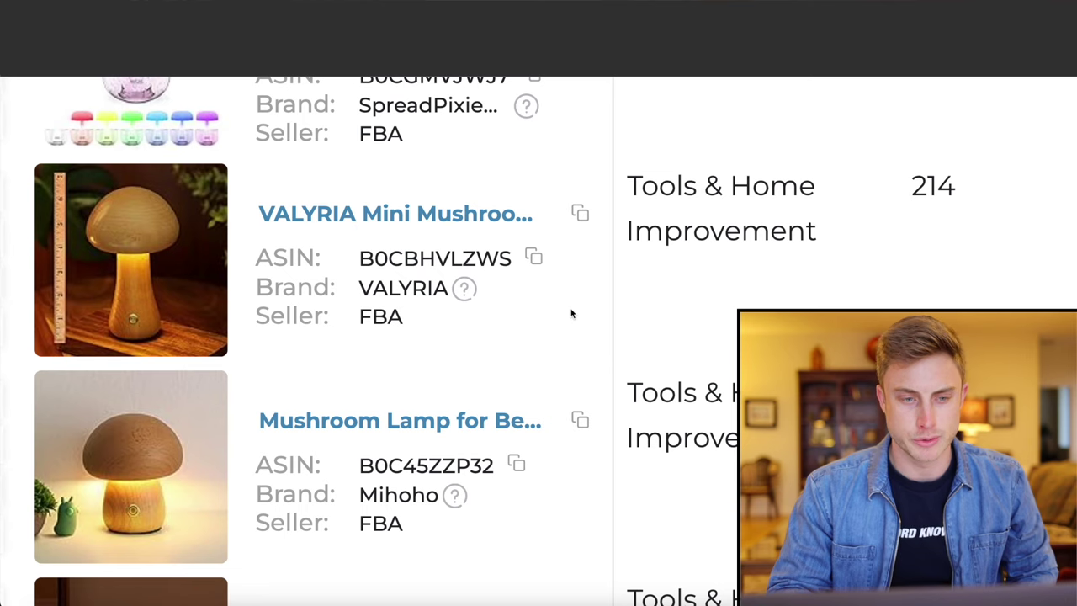
# Open the Mihoho Mushroom Lamp for Bedroom listing in a new tab and switch to it.
pyautogui.scroll(-1, 571, 314)
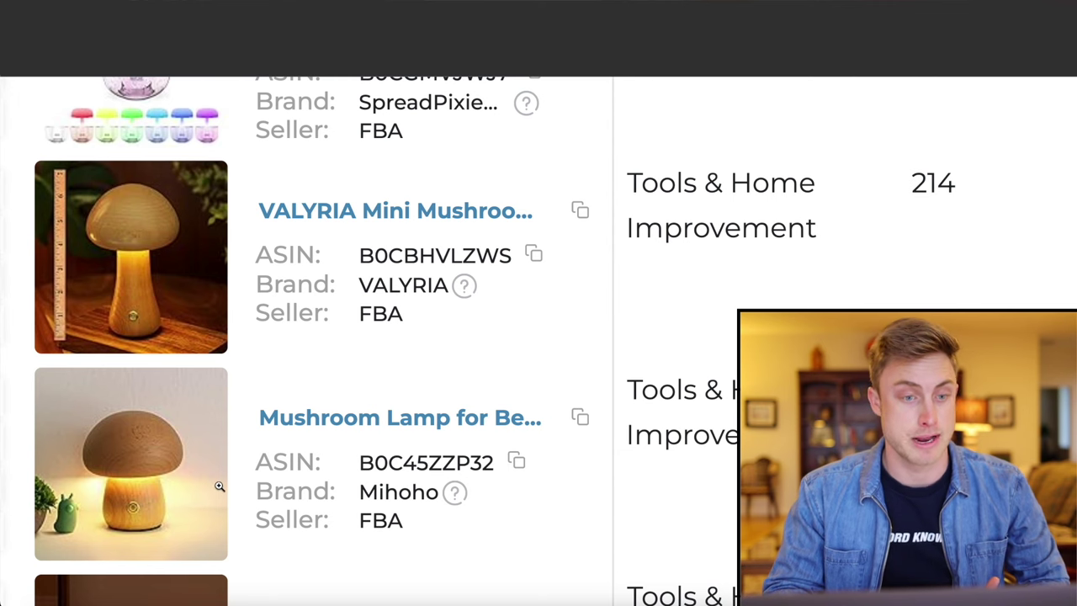
pyautogui.rightClick(359, 427)
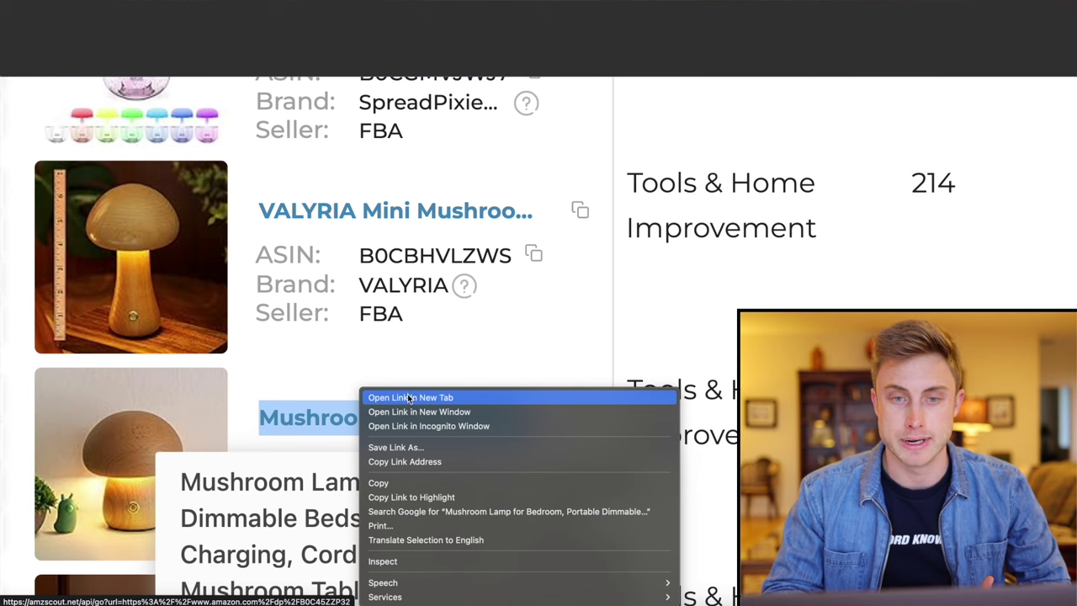
pyautogui.click(407, 397)
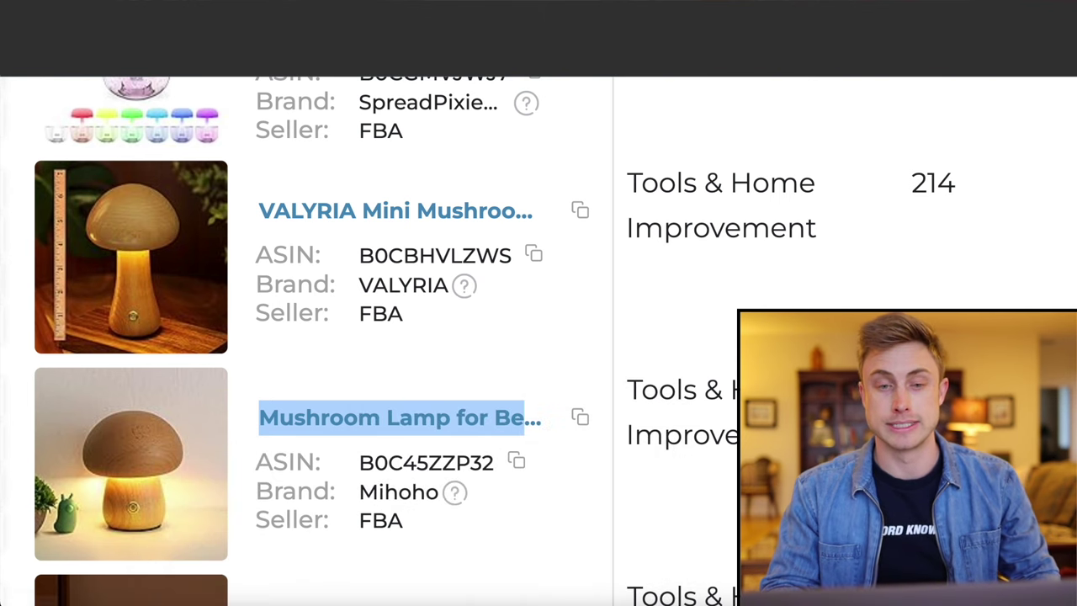
pyautogui.hotkey('ctrl', 'Tab')
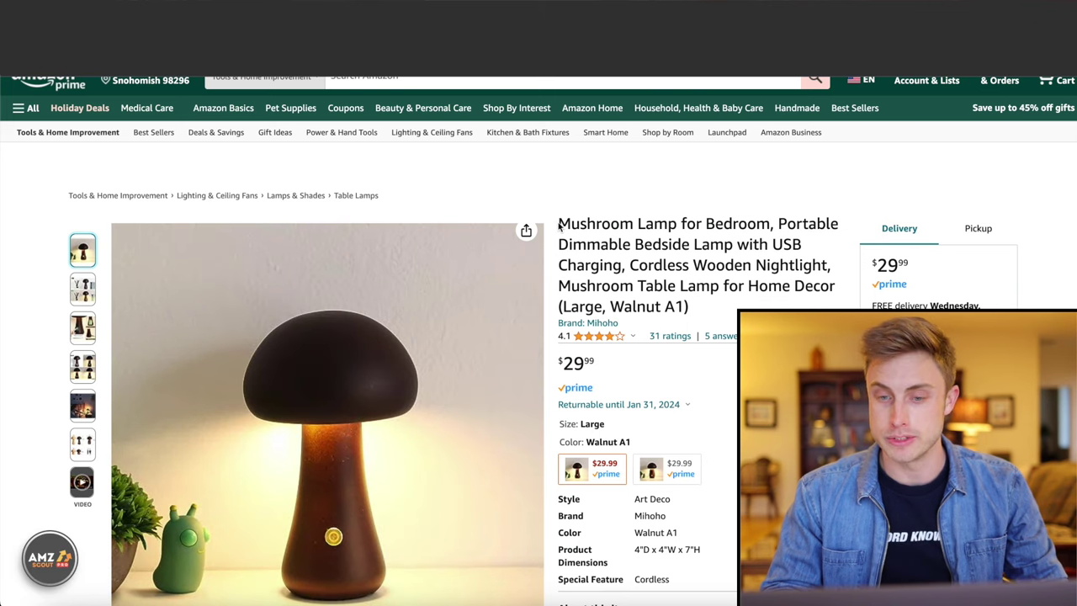
# Copy the words 'Mushroom Lamp' from the listing title.
pyautogui.moveTo(556, 226); pyautogui.dragTo(671, 229)
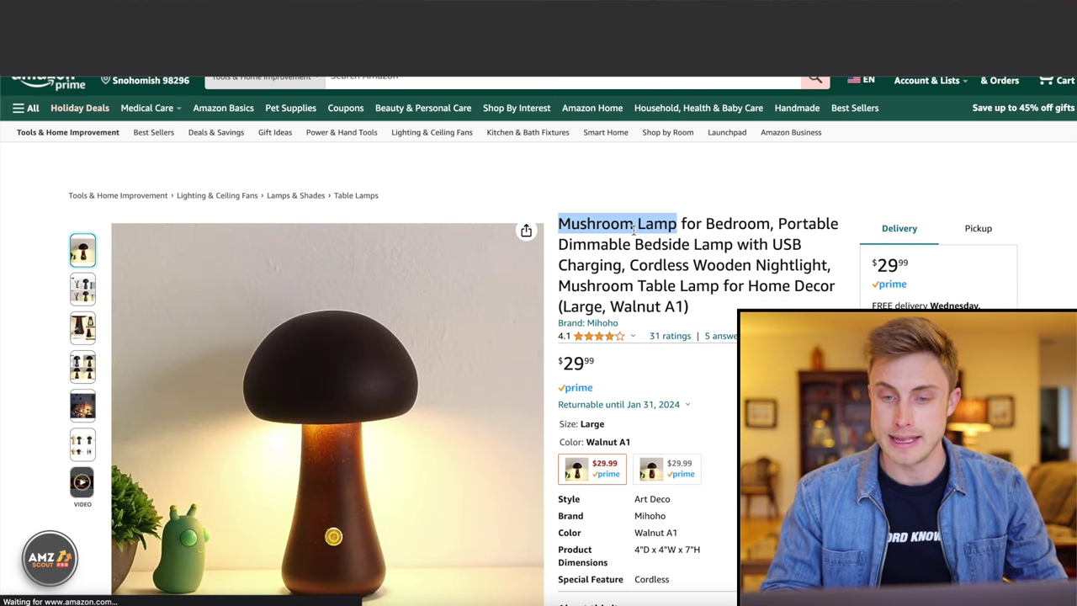
pyautogui.rightClick(632, 229)
pyautogui.click(653, 260)
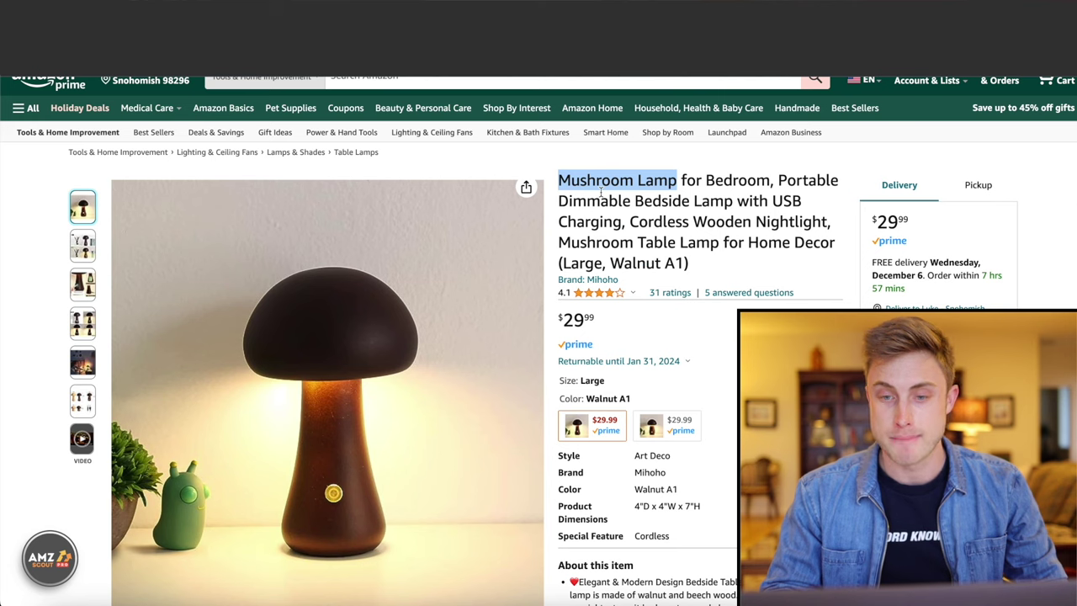
pyautogui.scroll(1, 600, 191)
# Search Amazon for the pasted 'Mushroom Lamp' and scroll the results.
pyautogui.click(359, 123)
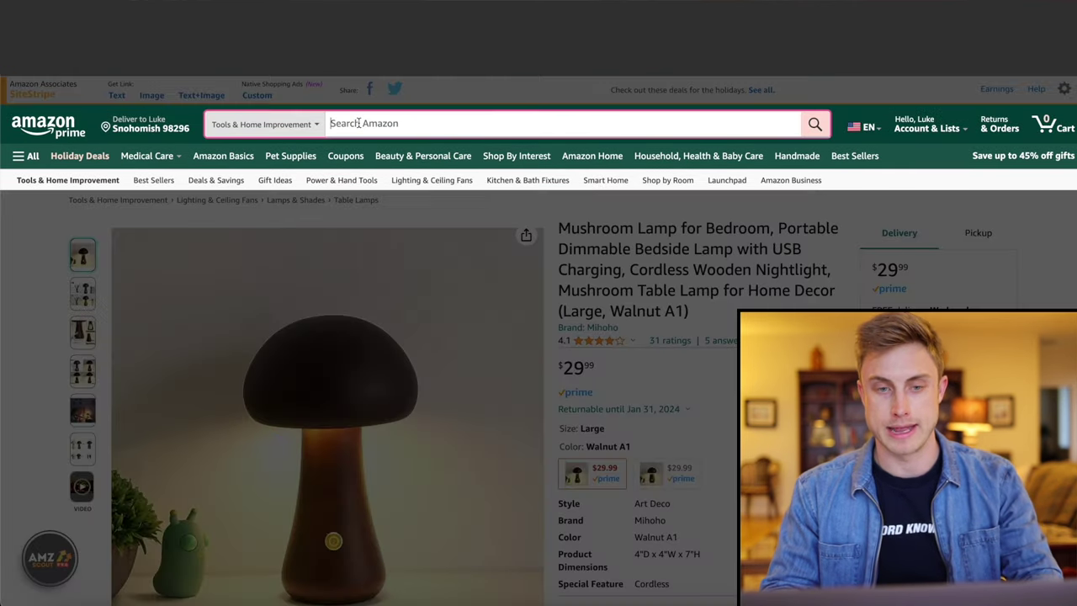
pyautogui.hotkey('ctrl', 'v')
pyautogui.press('Return')
pyautogui.scroll(-15, 954, 177)
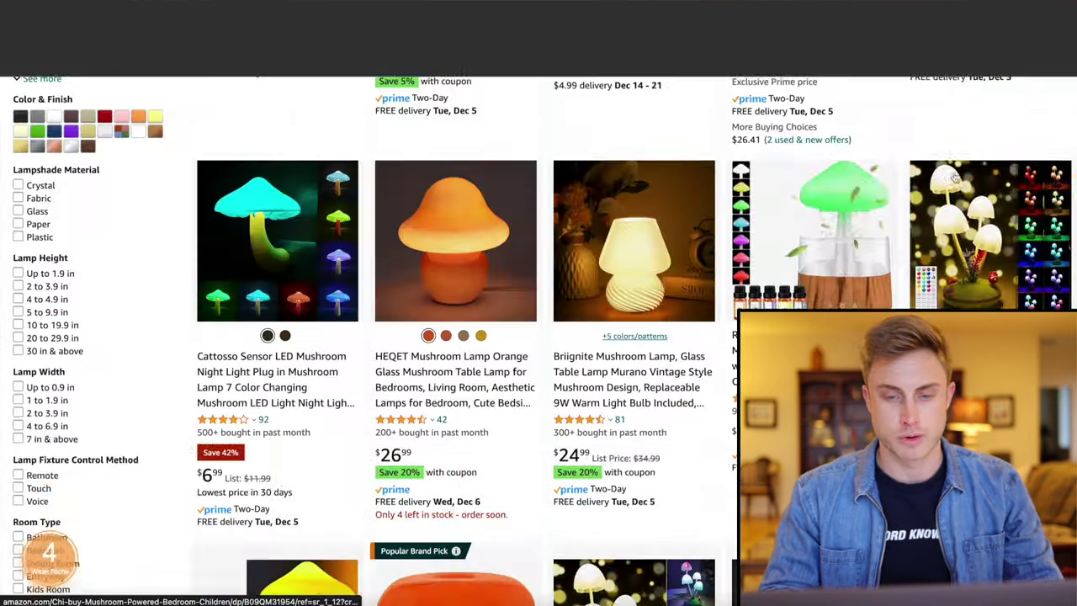
pyautogui.scroll(-6, 954, 175)
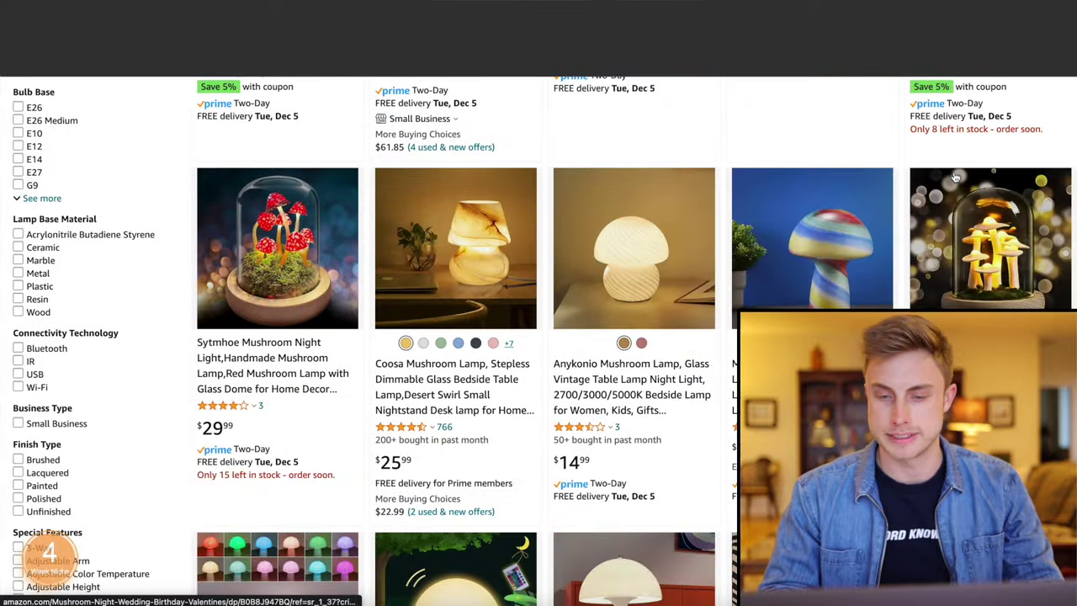
pyautogui.scroll(-10, 955, 177)
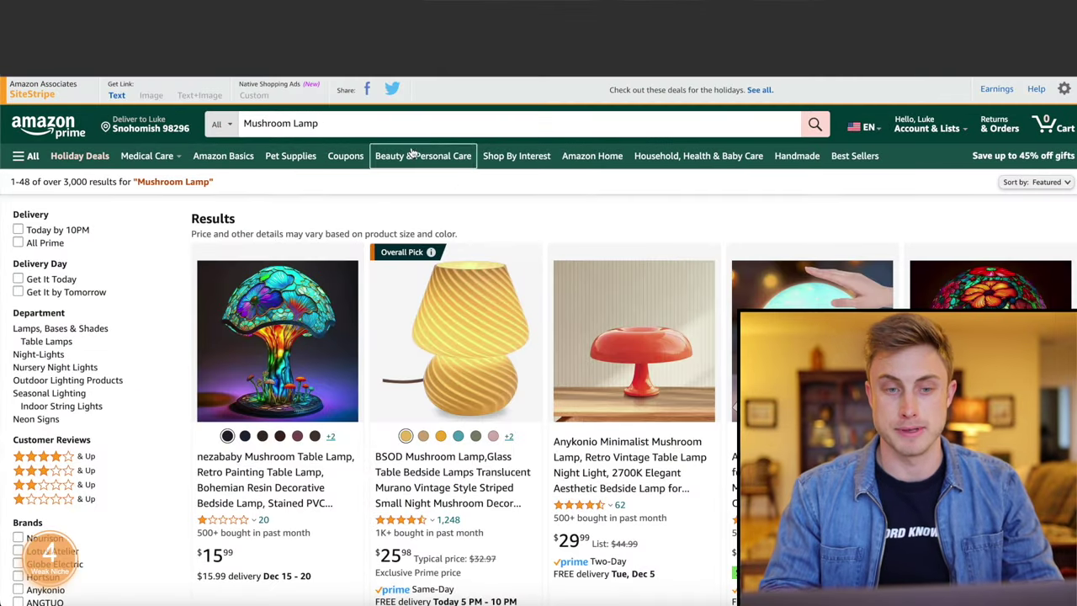
# Refine the search to the 'mushroom lamp tortoise shell' suggestion and review its 28 results.
pyautogui.click(346, 126)
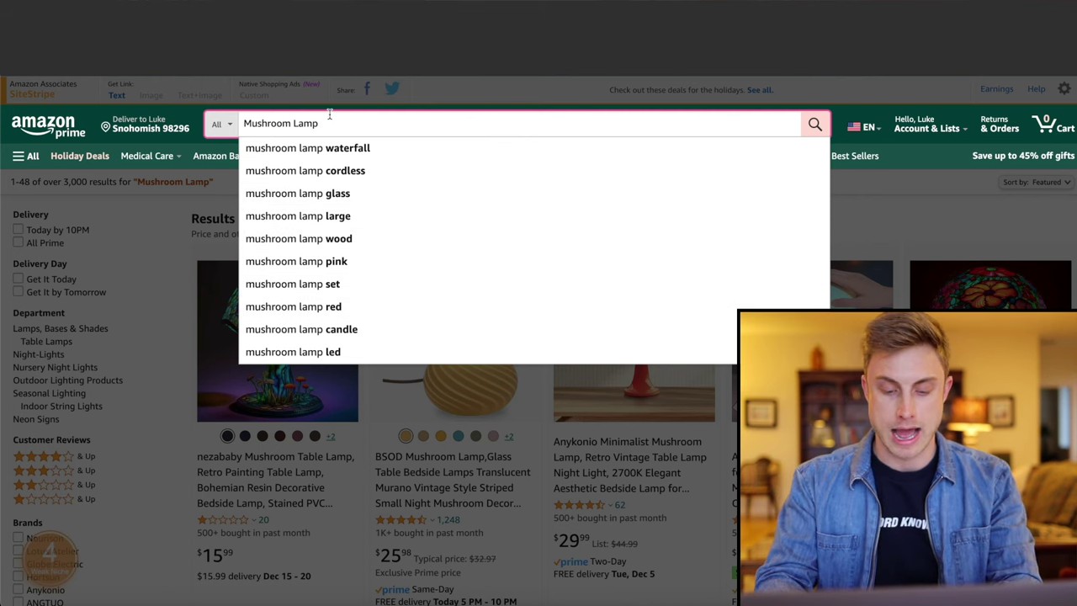
pyautogui.write('b')
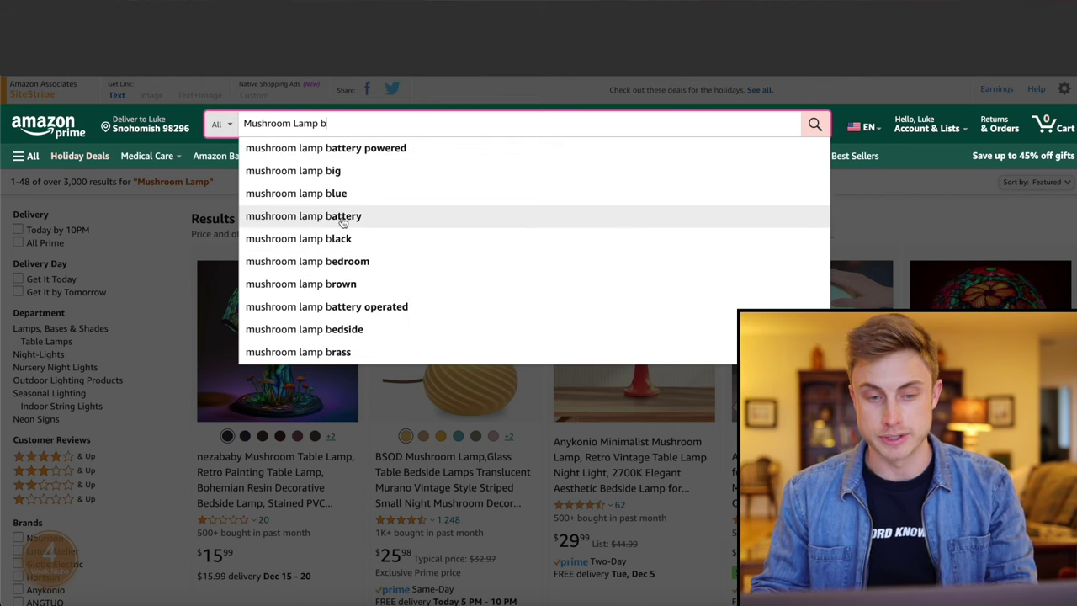
pyautogui.press('BackSpace')
pyautogui.write('t')
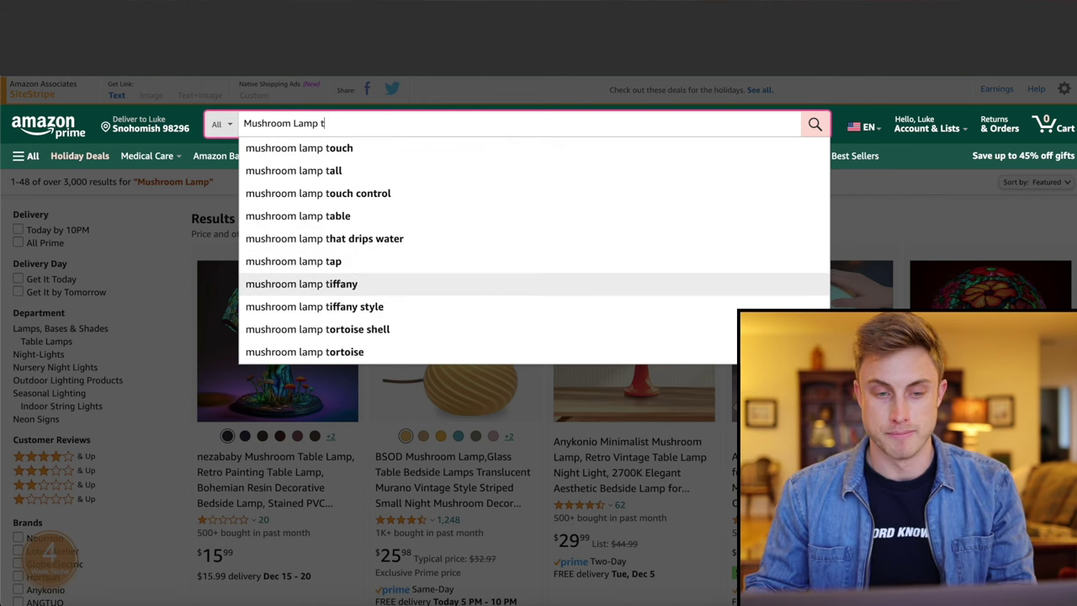
pyautogui.click(375, 332)
pyautogui.scroll(-3, 378, 339)
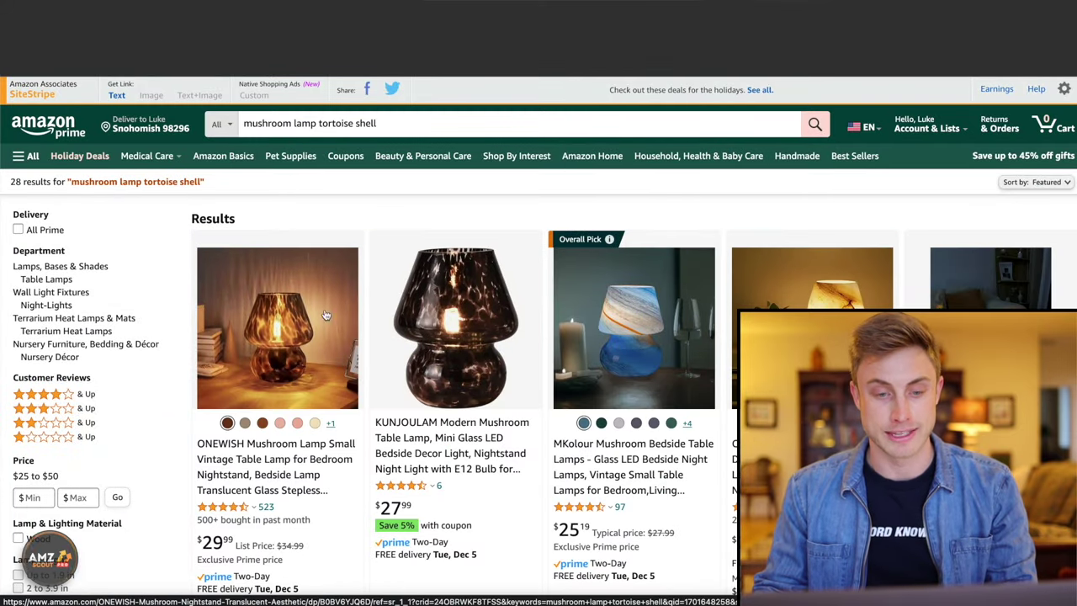
pyautogui.scroll(-1, 267, 398)
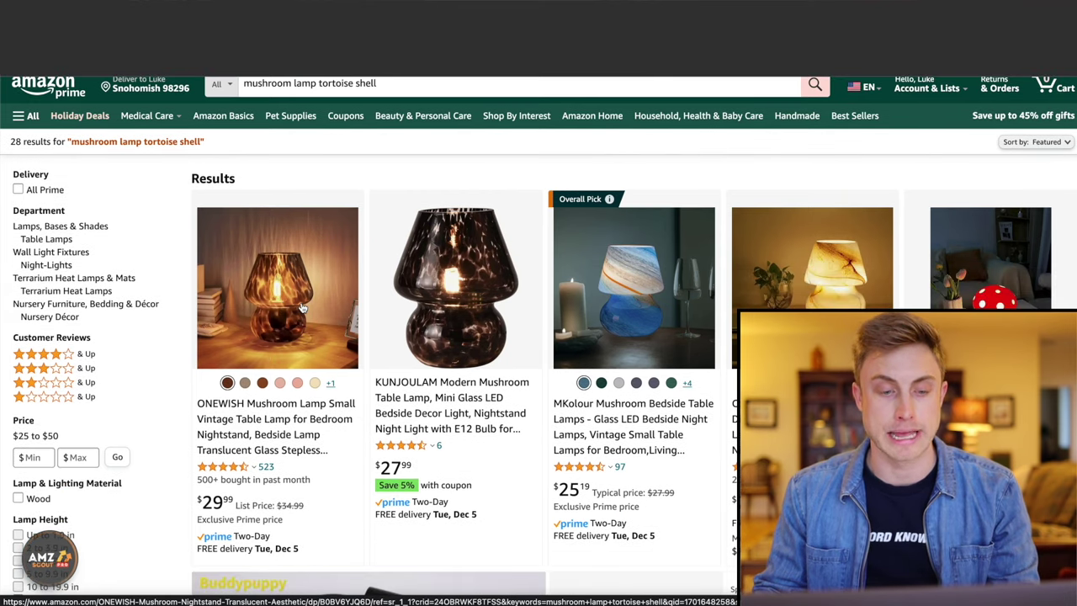
pyautogui.scroll(1, 301, 307)
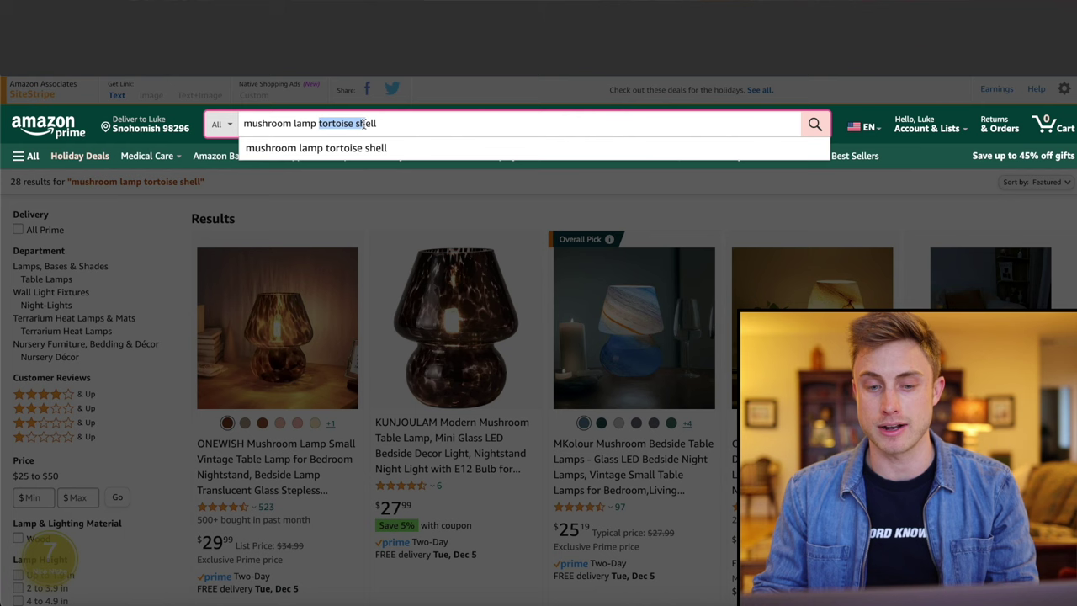
pyautogui.moveTo(363, 123); pyautogui.dragTo(384, 124)
pyautogui.click(368, 207)
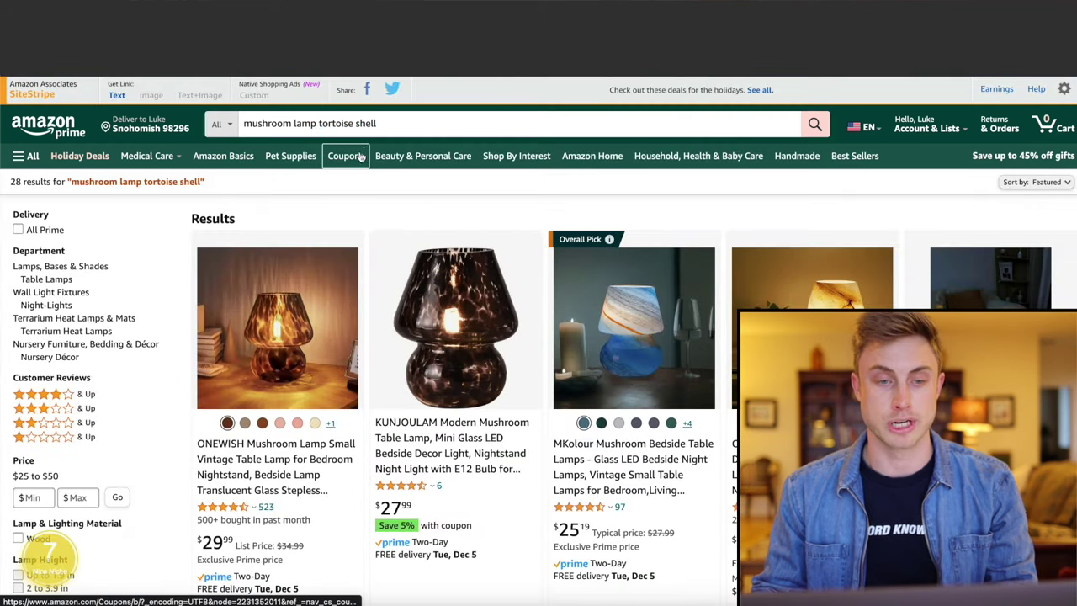
pyautogui.click(375, 125)
# Search AMZScout for 'mushroom lamp', sort by estimated revenue, and check Alibaba suppliers.
pyautogui.press('BackSpace')
pyautogui.press('BackSpace')
pyautogui.press('BackSpace')
pyautogui.press('BackSpace')
pyautogui.press('BackSpace')
pyautogui.press('BackSpace')
pyautogui.press('BackSpace')
pyautogui.press('BackSpace')
pyautogui.press('BackSpace')
pyautogui.press('BackSpace')
pyautogui.press('BackSpace')
pyautogui.press('BackSpace')
pyautogui.press('BackSpace')
pyautogui.press('BackSpace')
pyautogui.press('BackSpace')
pyautogui.press('Return')
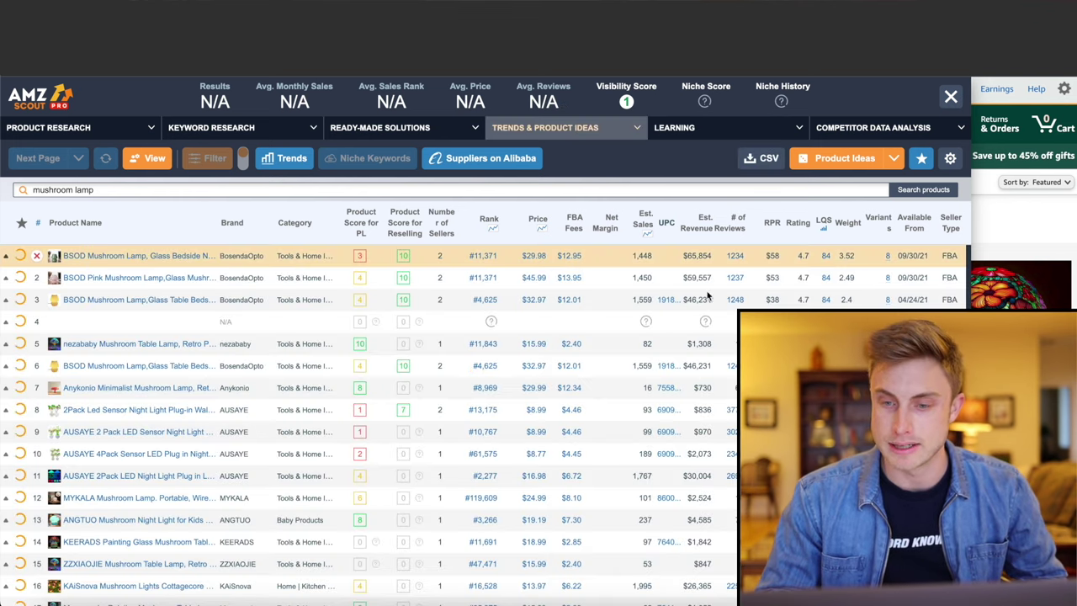
pyautogui.click(702, 222)
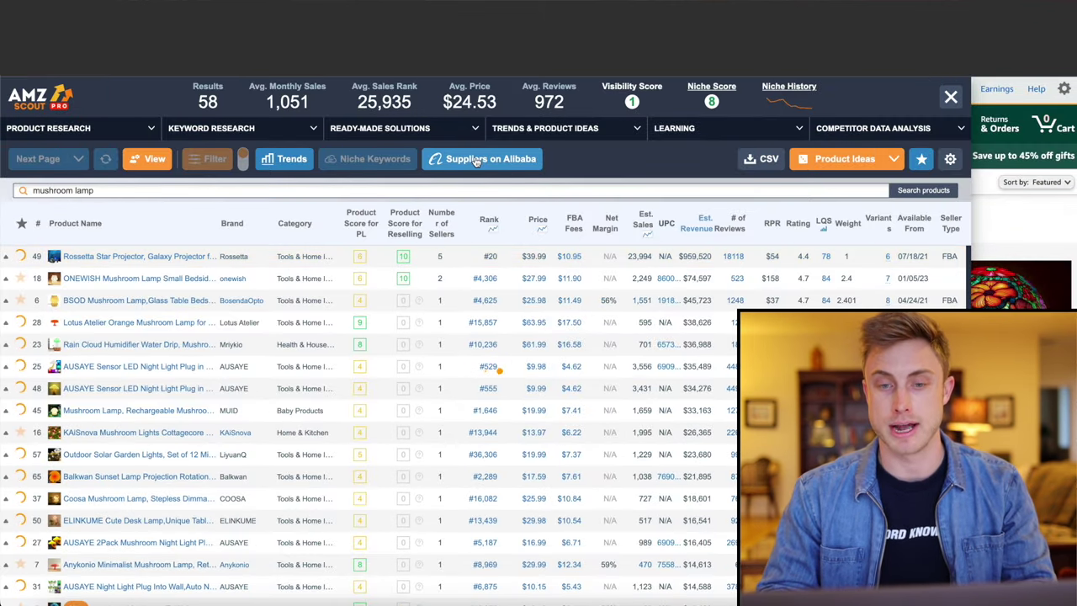
pyautogui.click(476, 162)
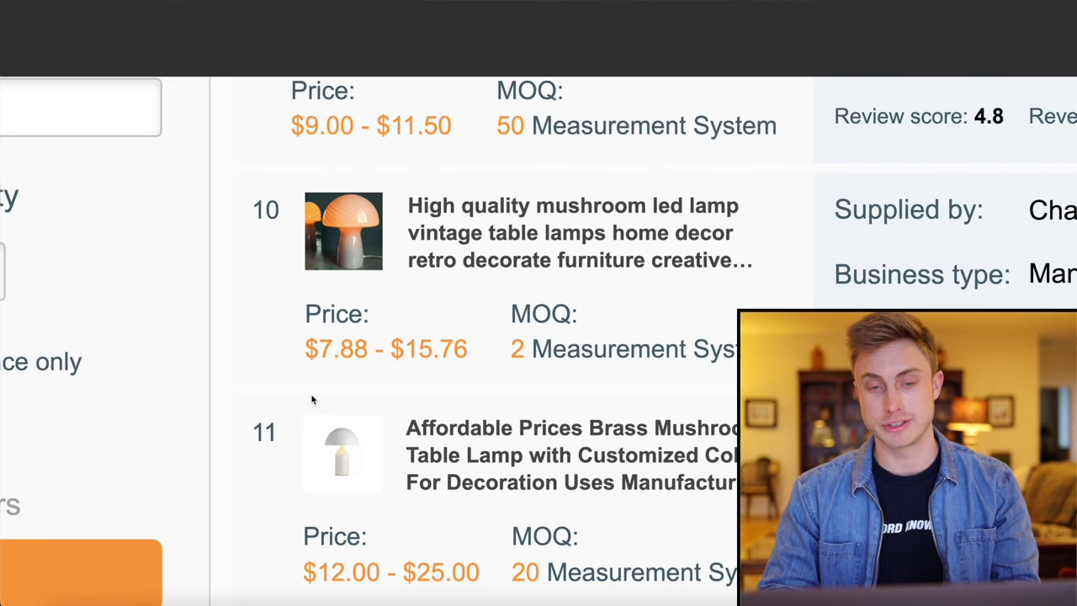
pyautogui.scroll(3, 312, 399)
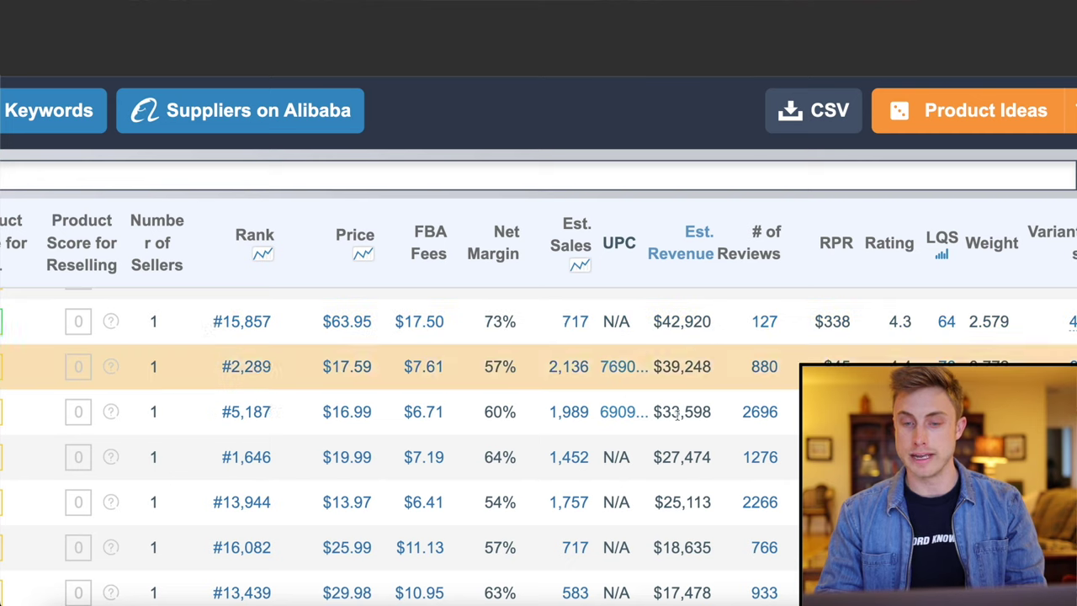
# Compare Est. Revenue and review counts down the mushroom lamp table, marking the #8,969 lamp's 62 reviews.
pyautogui.scroll(3, 676, 349)
pyautogui.scroll(-1, 676, 344)
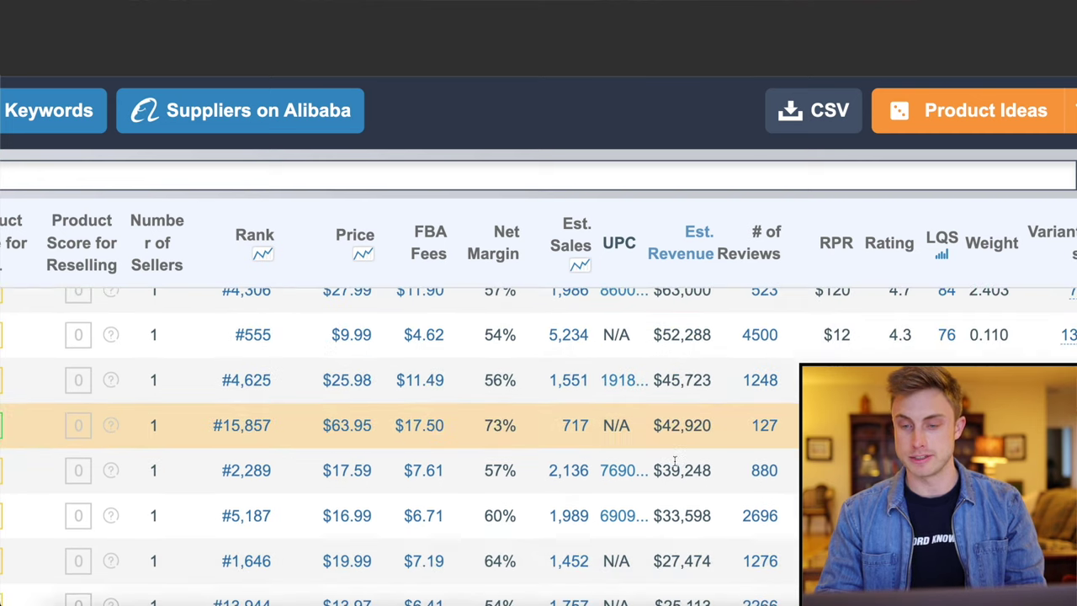
pyautogui.scroll(-3, 754, 502)
pyautogui.scroll(-4, 757, 505)
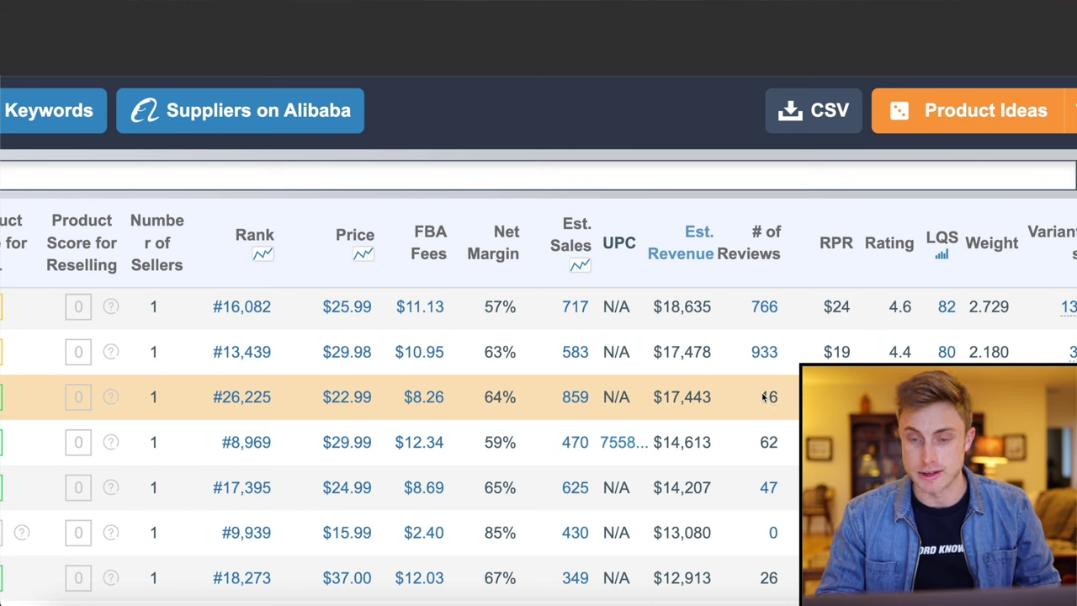
pyautogui.moveTo(661, 396); pyautogui.dragTo(717, 396)
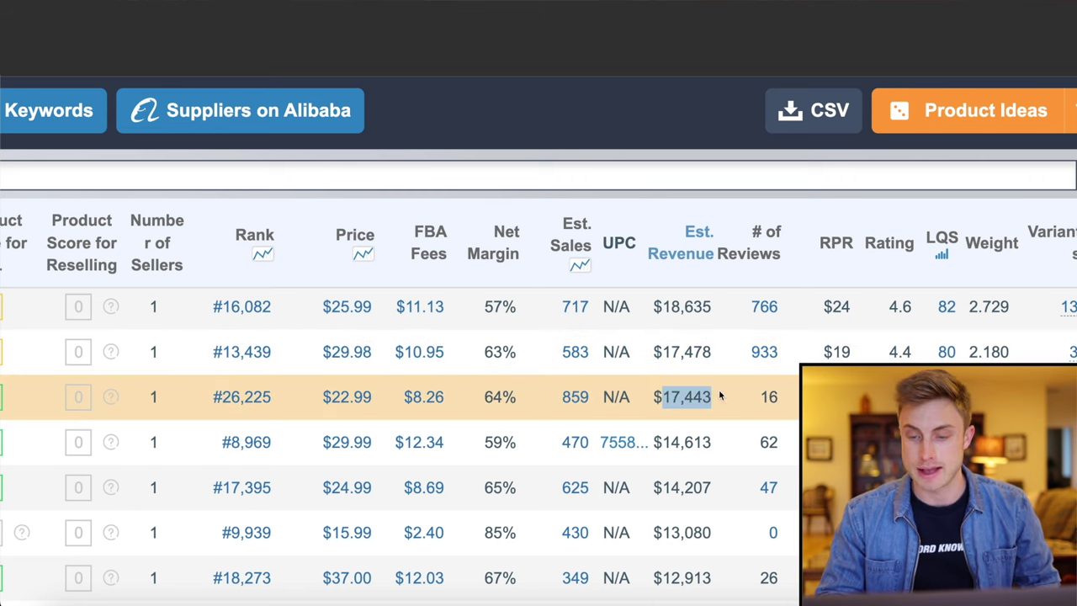
pyautogui.scroll(-2, 716, 453)
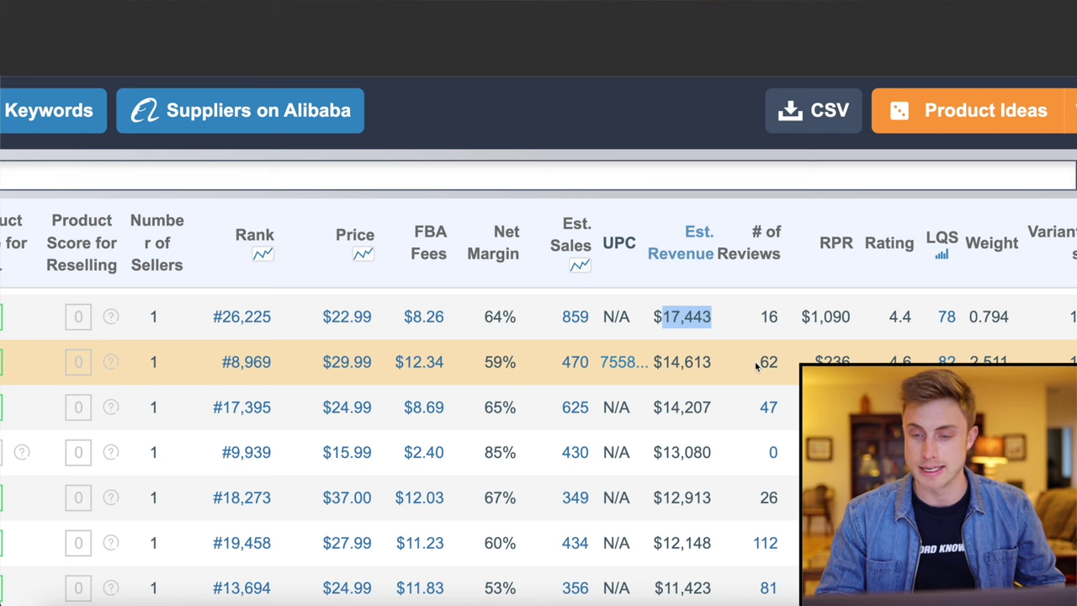
pyautogui.moveTo(755, 363); pyautogui.dragTo(777, 363)
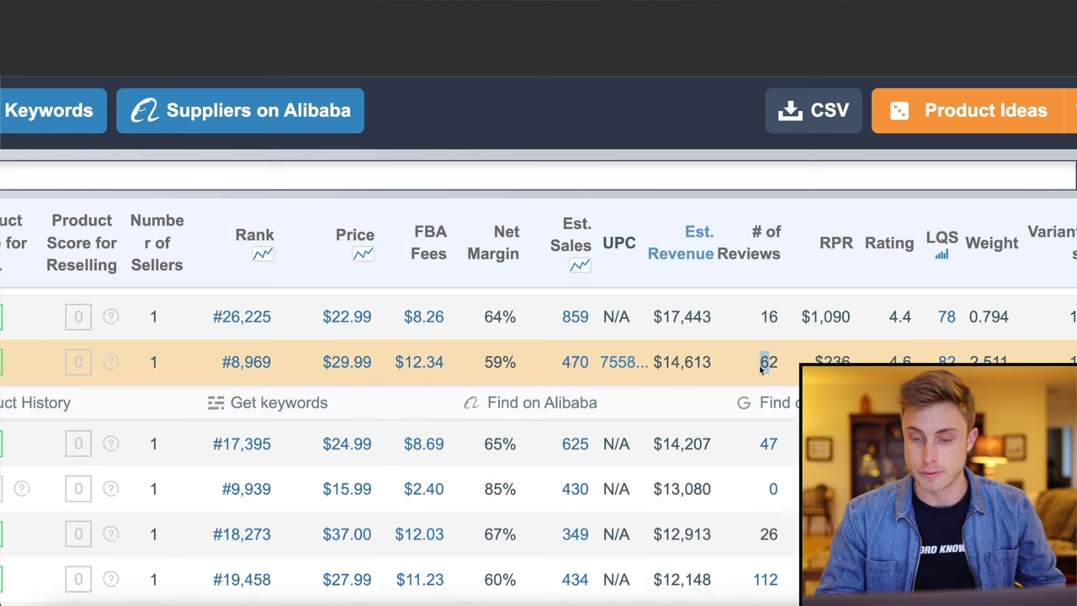
pyautogui.scroll(-3, 666, 358)
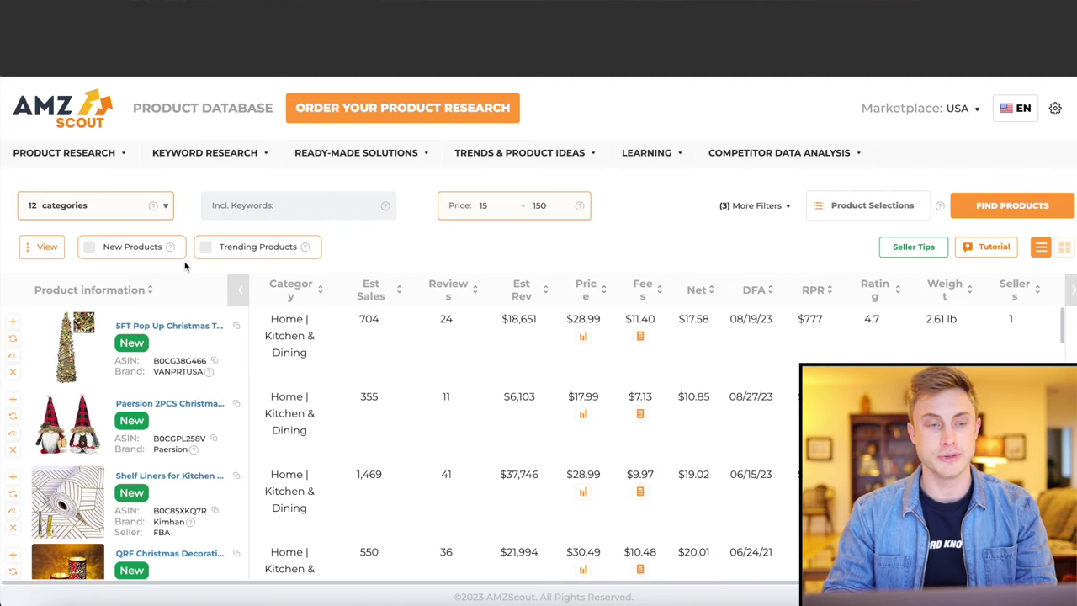
# Filter the Product Database to New Products and Trending Products and load the matches.
pyautogui.click(90, 246)
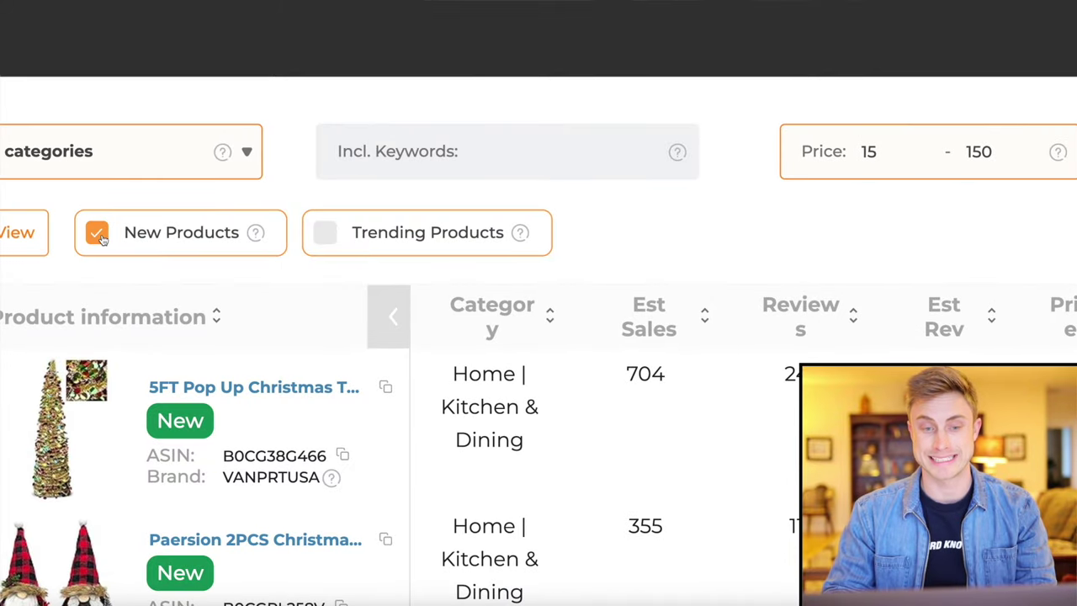
pyautogui.click(326, 234)
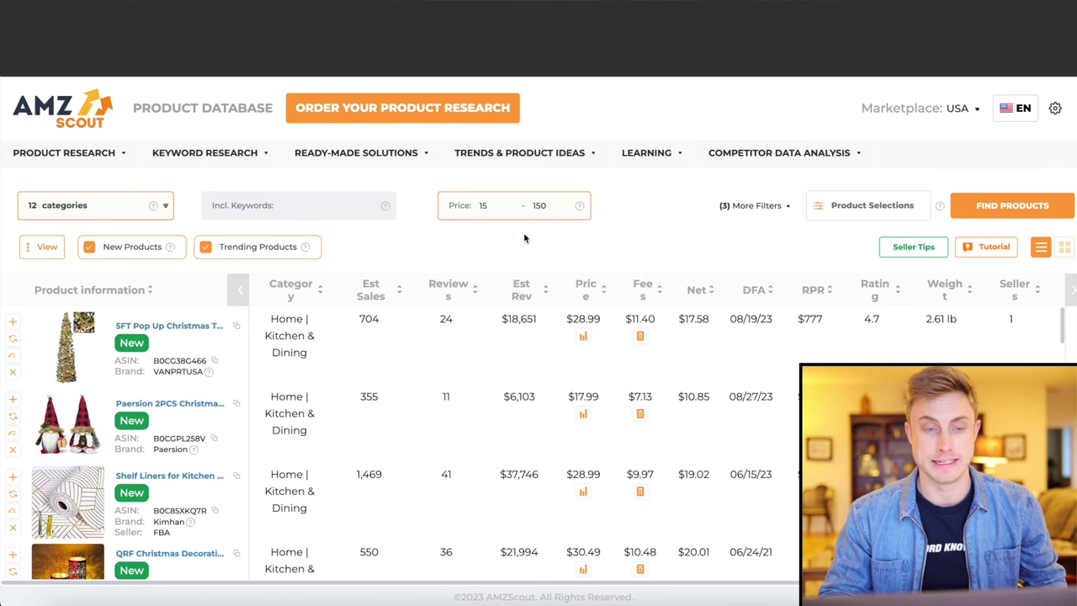
pyautogui.click(1020, 206)
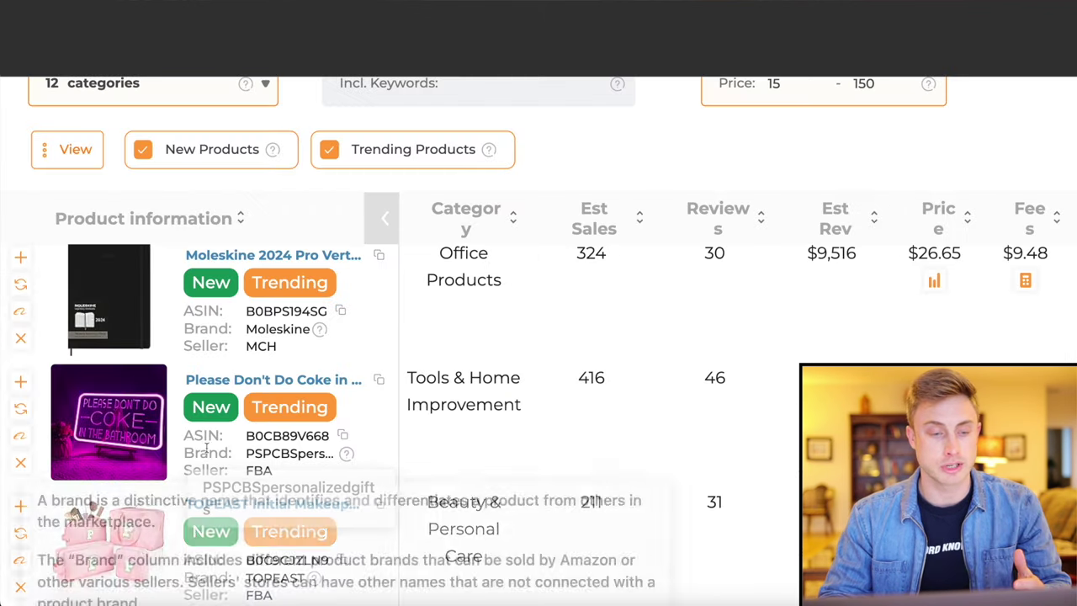
pyautogui.scroll(-2, 294, 497)
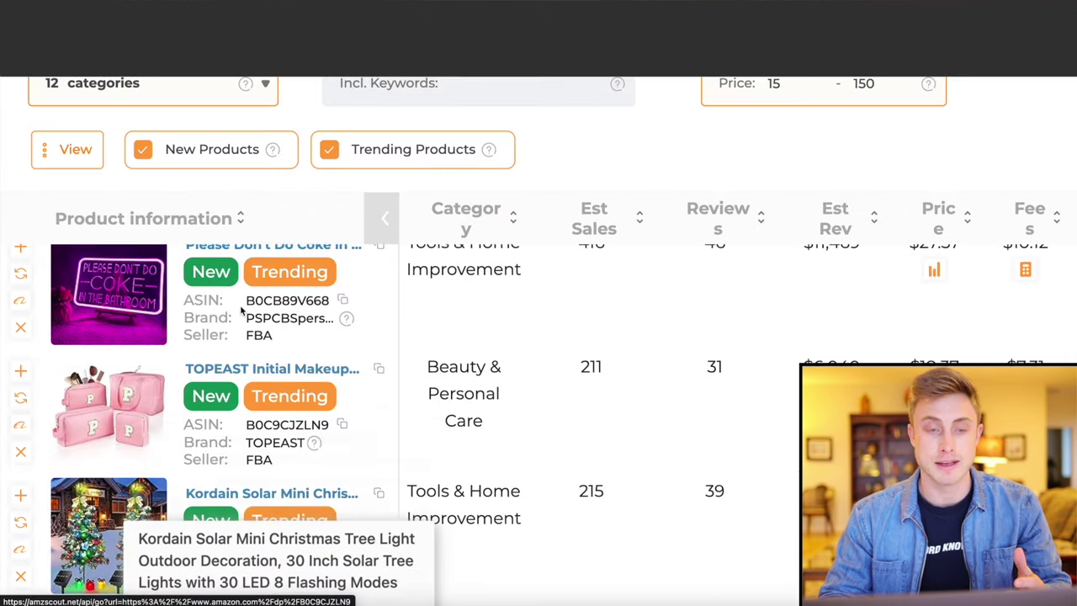
pyautogui.scroll(1, 278, 300)
# Bring up the Coke sign title's options, then scroll further through the results.
pyautogui.rightClick(278, 299)
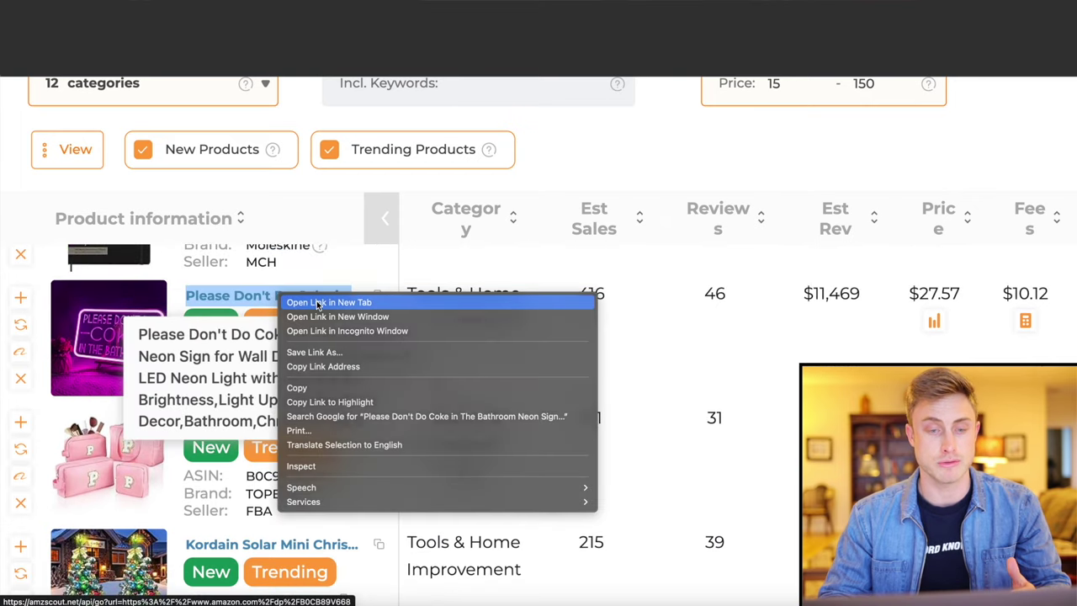
pyautogui.press('Escape')
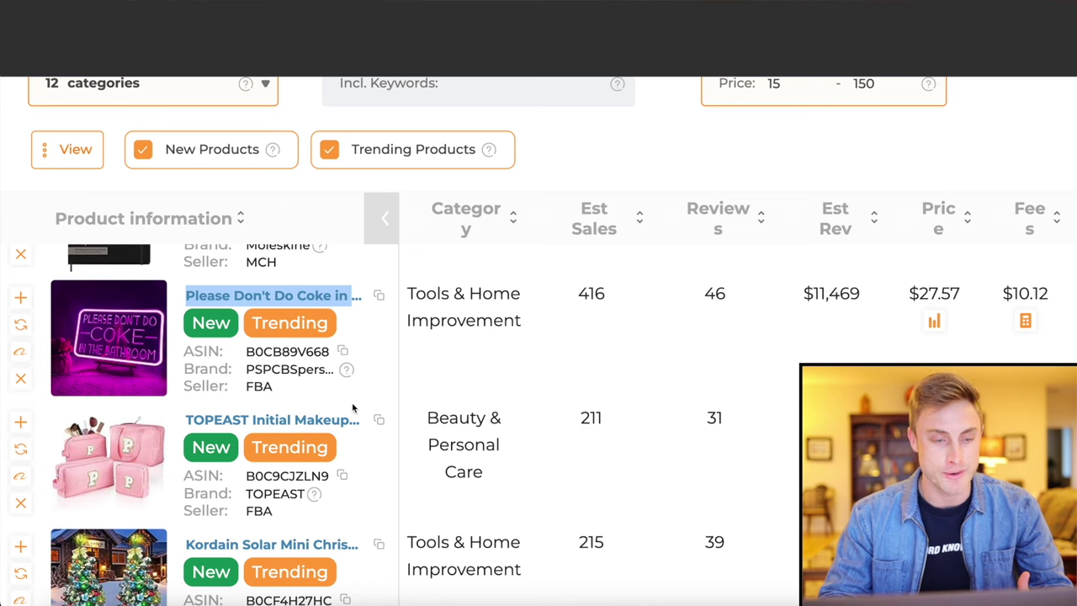
pyautogui.scroll(-5, 353, 408)
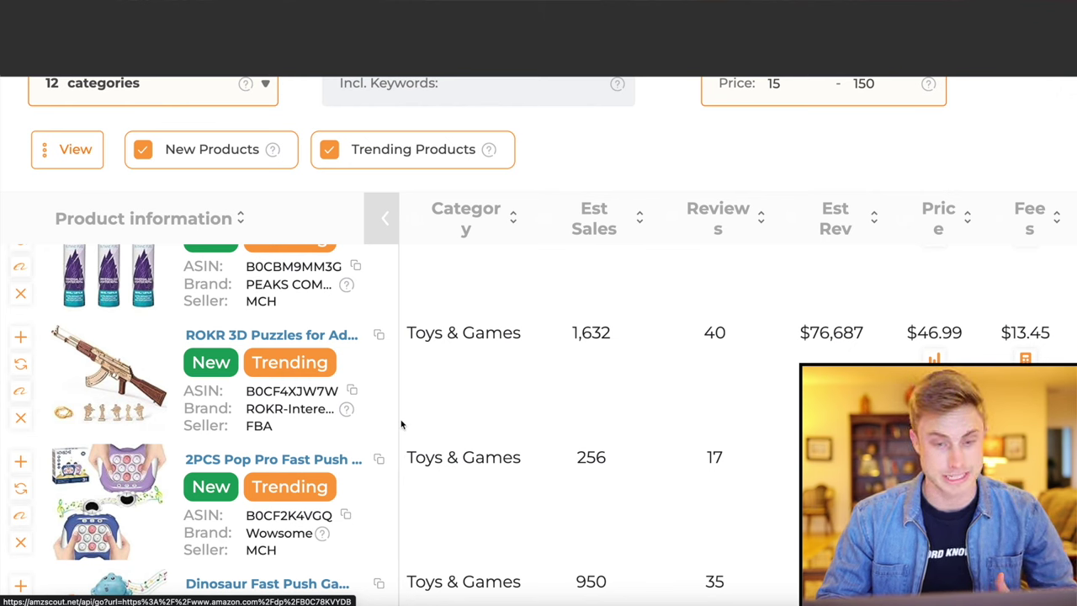
pyautogui.scroll(-6, 401, 425)
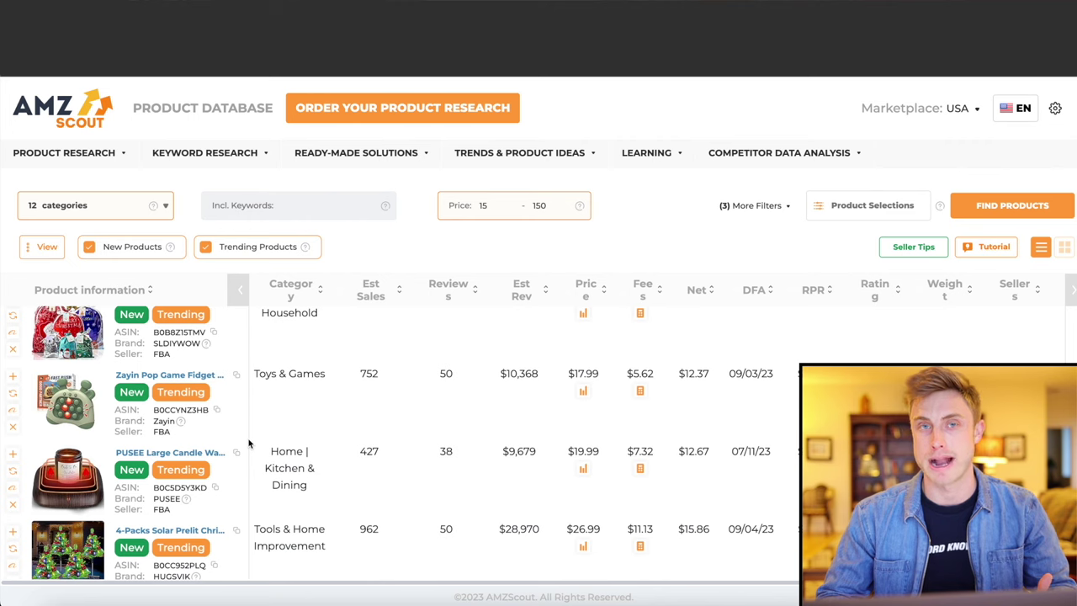
# Scroll the 'Please Don't Do Coke in The Bathroom' results showing 687 average monthly sales at $18.86.
pyautogui.scroll(-5, 249, 443)
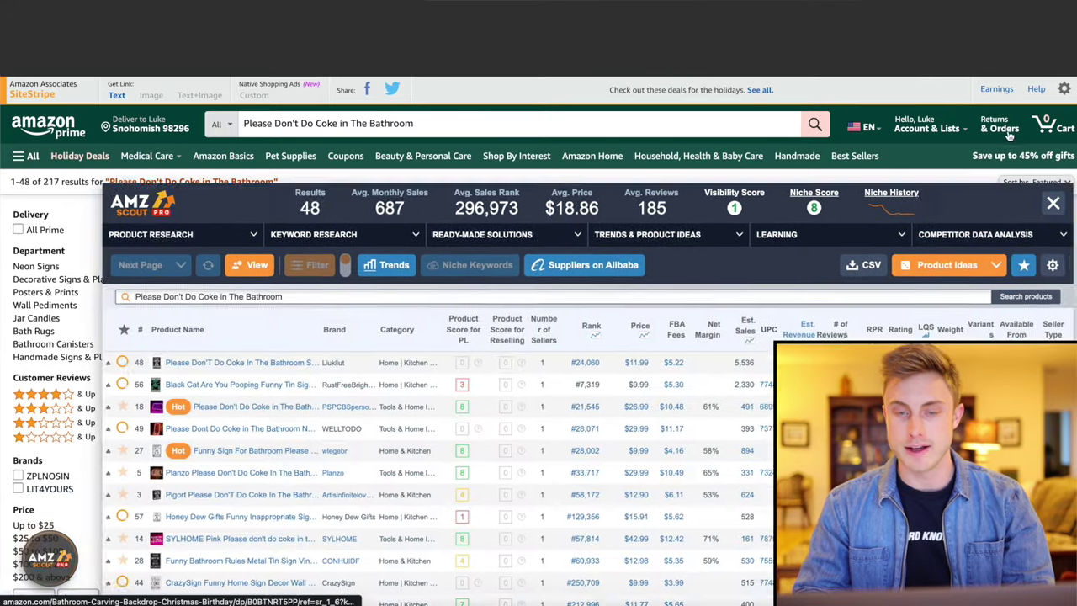
# Expand the AMZScout table, compare row 18's $14,725 revenue with row 7's $2,555, then close it.
pyautogui.moveTo(1003, 187); pyautogui.dragTo(887, 84)
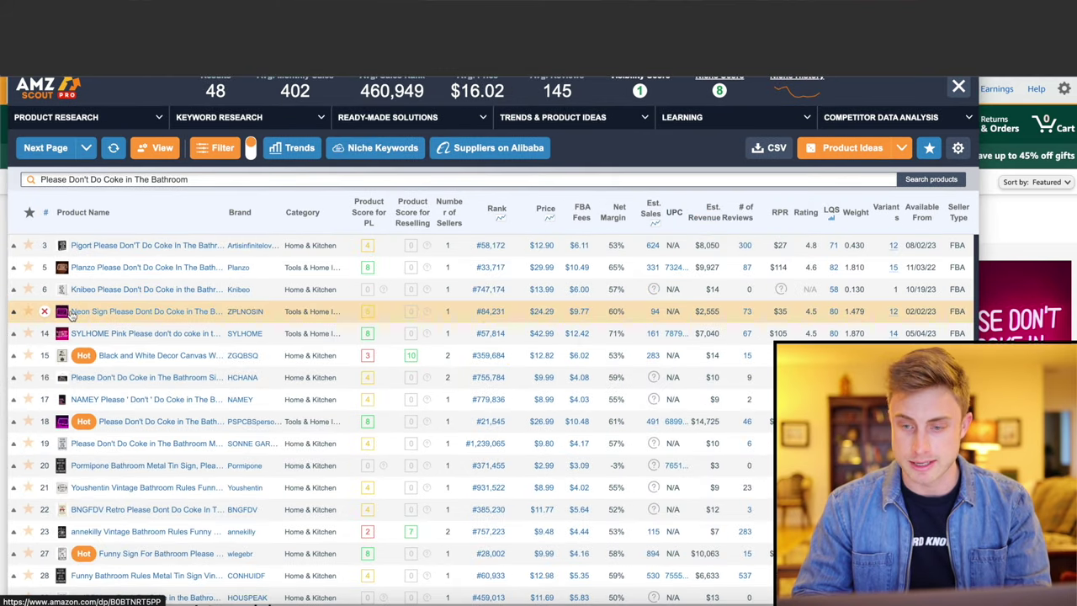
pyautogui.moveTo(66, 313)
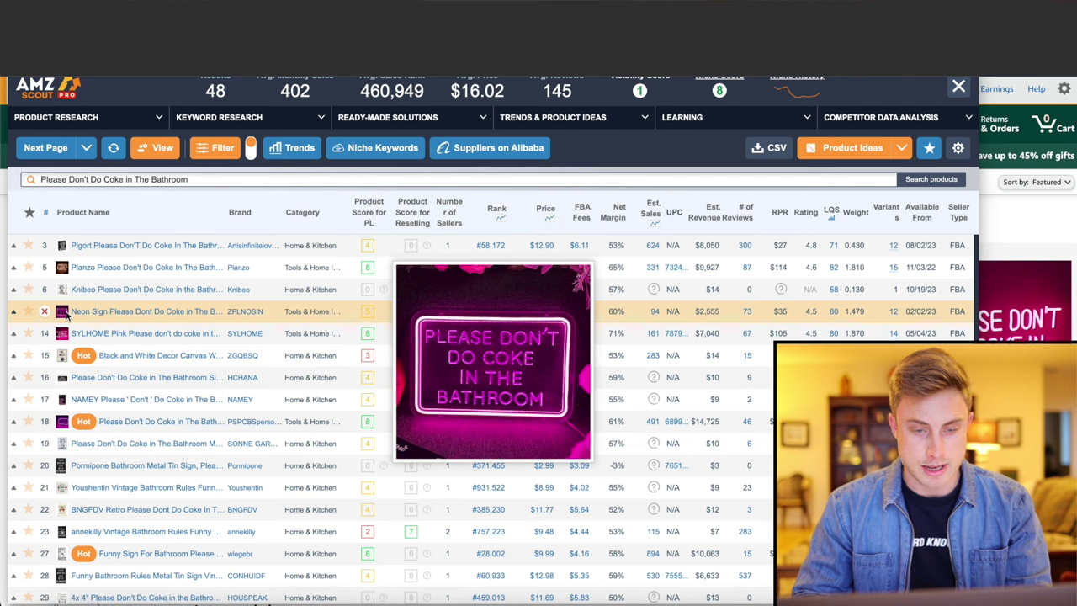
pyautogui.moveTo(63, 423)
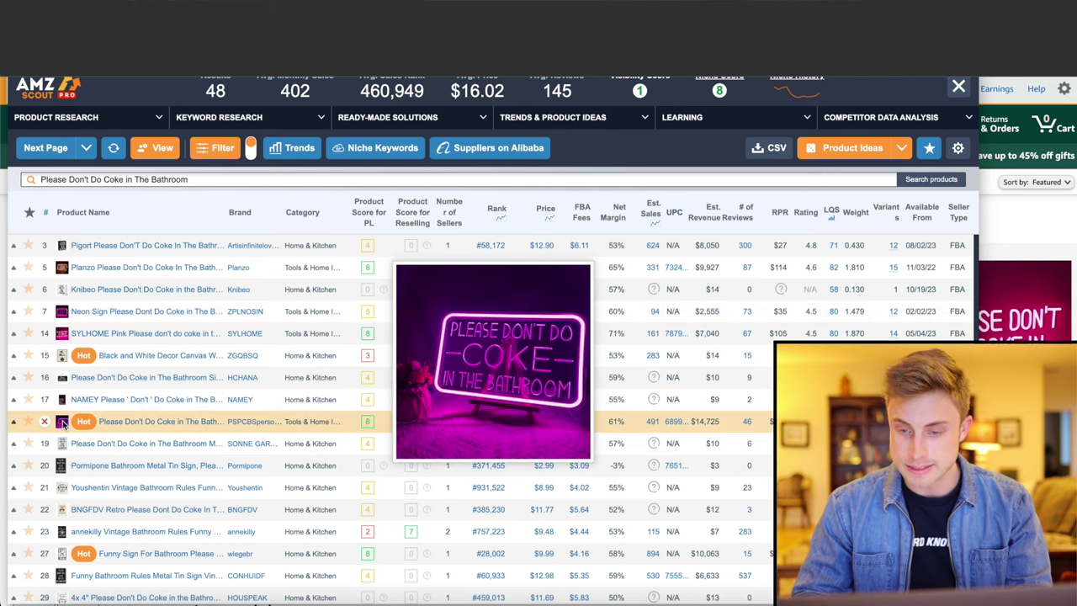
pyautogui.doubleClick(705, 420)
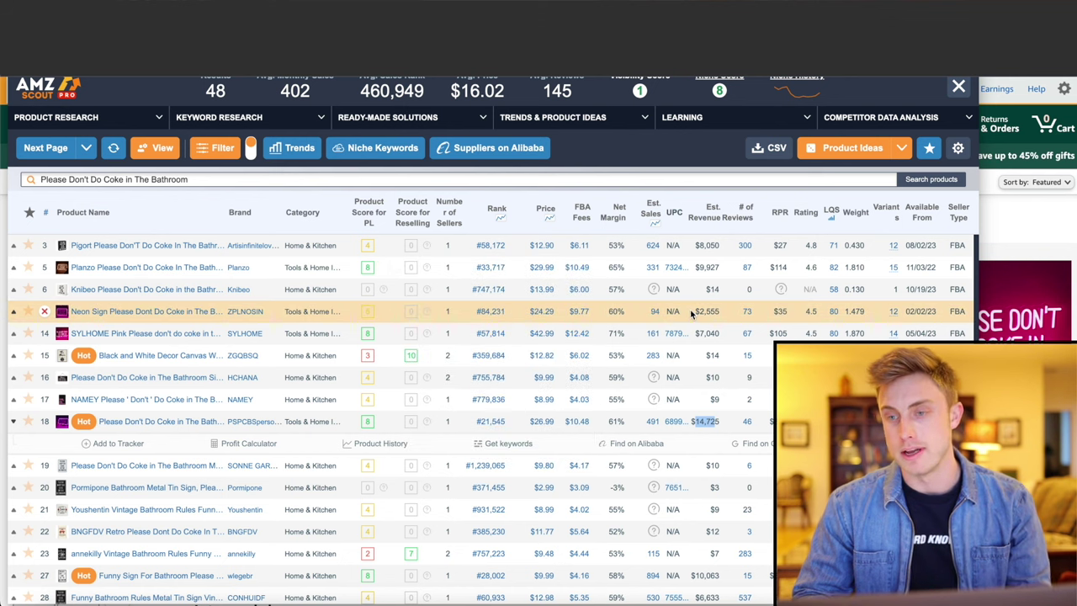
pyautogui.doubleClick(707, 312)
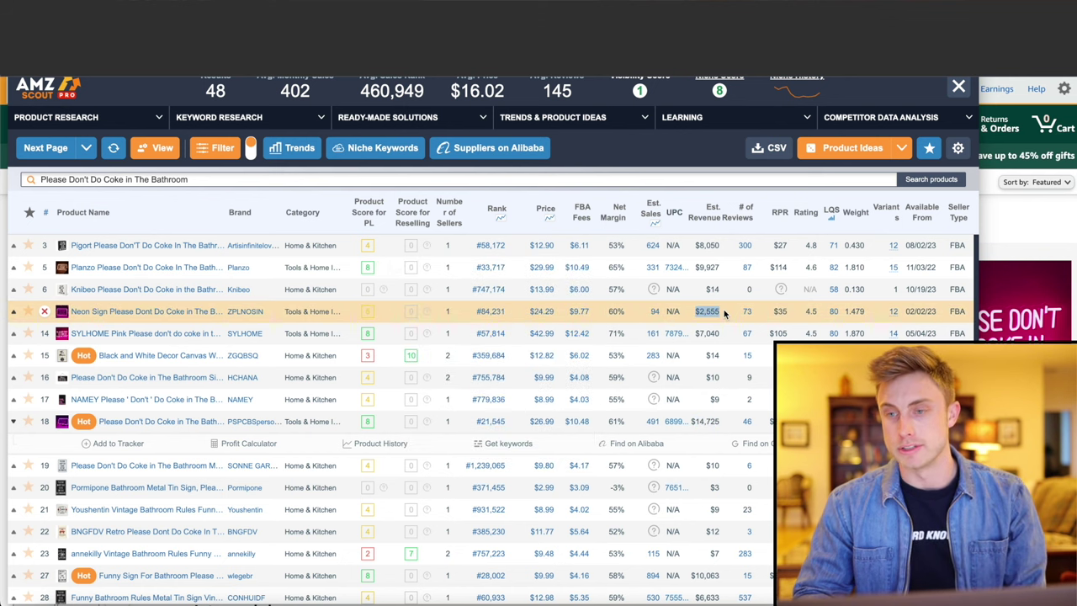
pyautogui.click(959, 87)
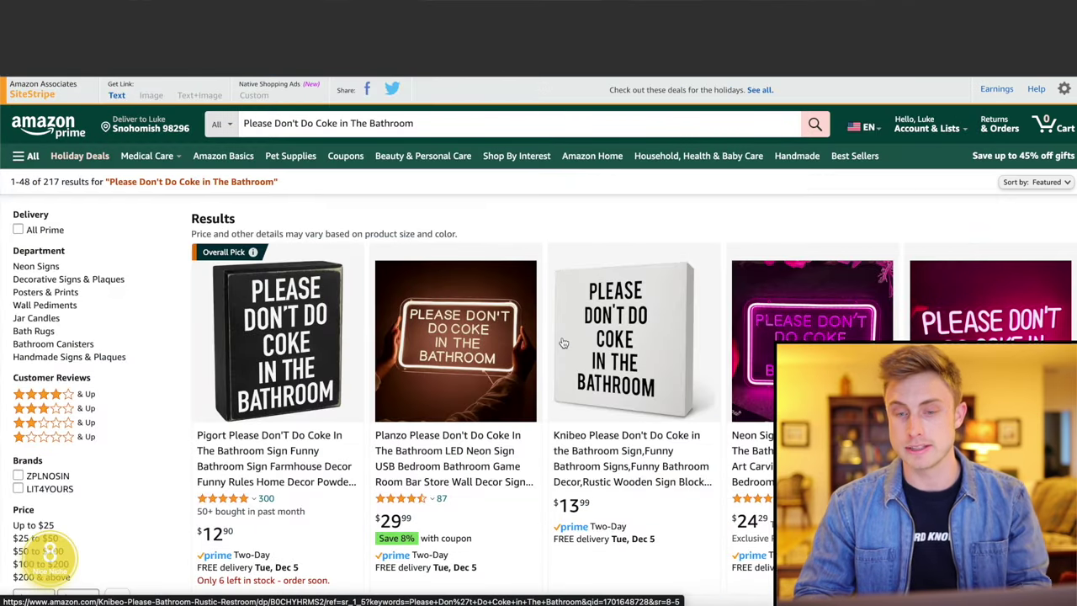
pyautogui.scroll(-2, 564, 342)
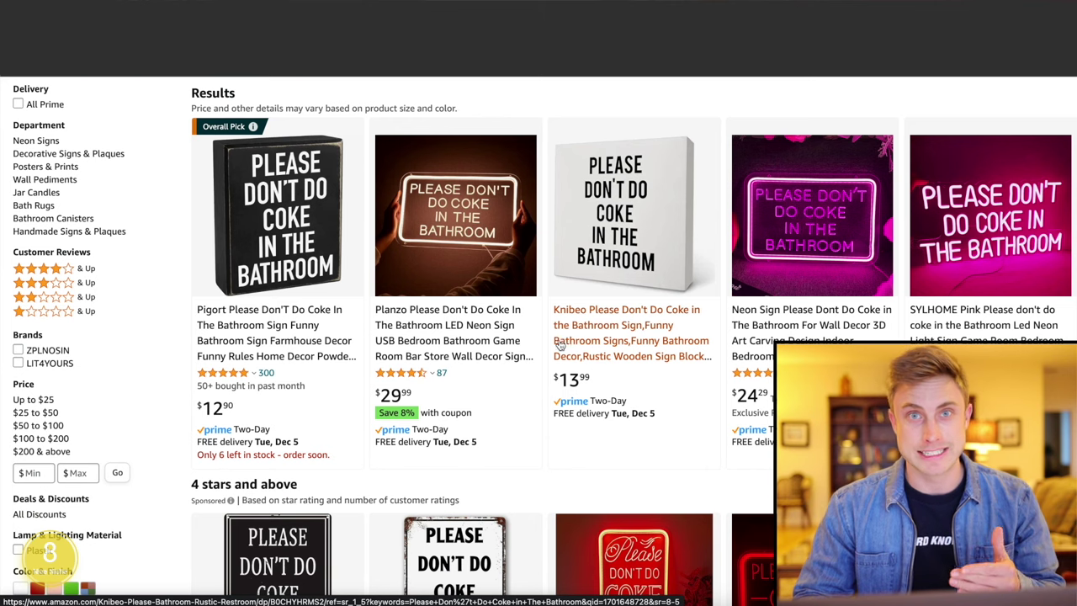
pyautogui.scroll(-3, 545, 354)
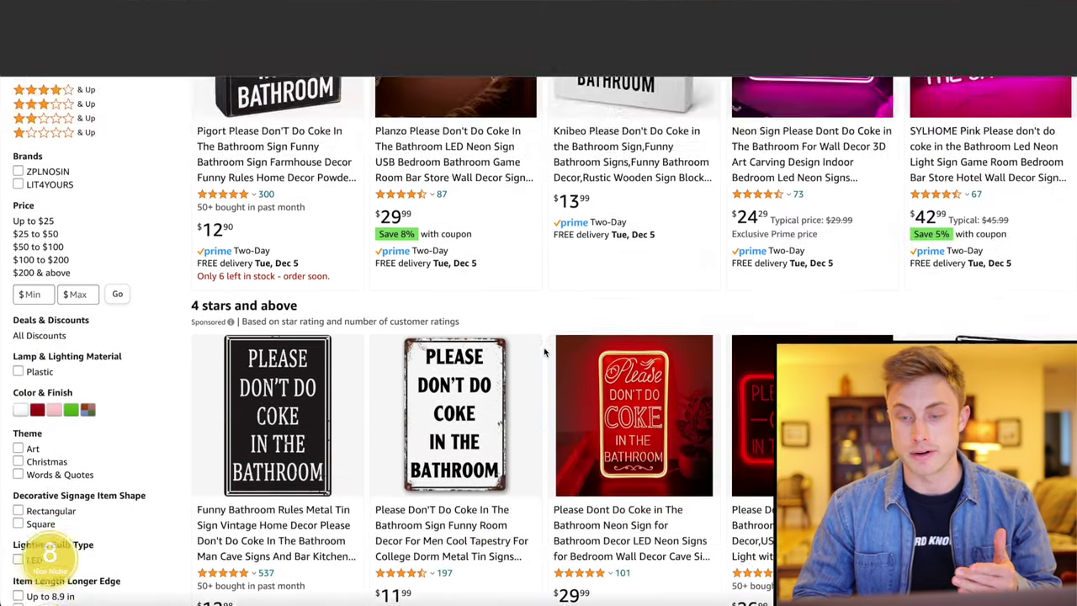
pyautogui.scroll(5, 544, 353)
pyautogui.scroll(-2, 50, 555)
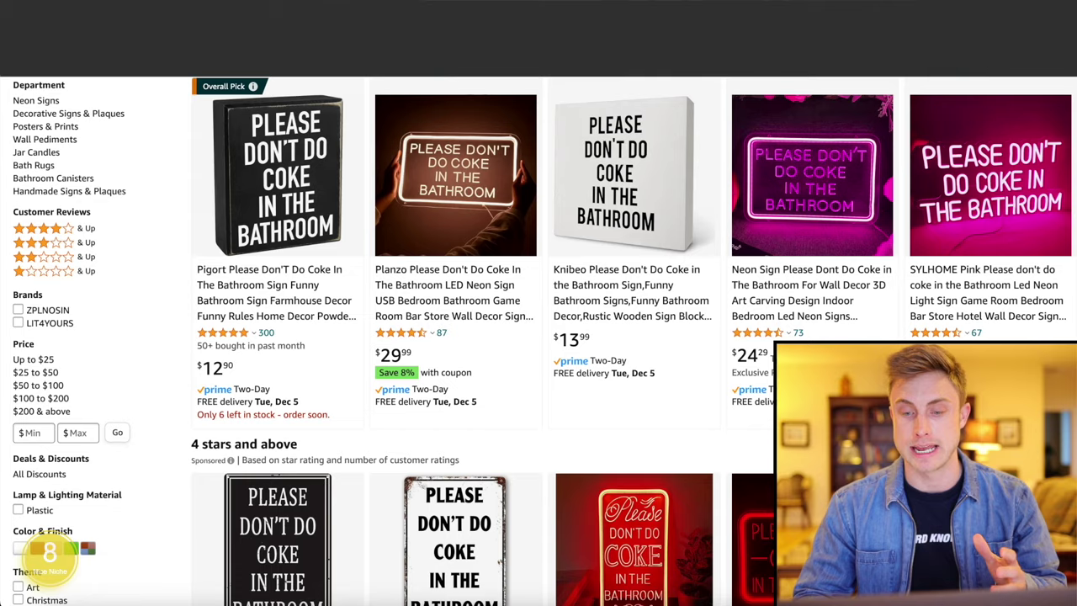
pyautogui.scroll(-4, 50, 552)
pyautogui.scroll(7, 49, 554)
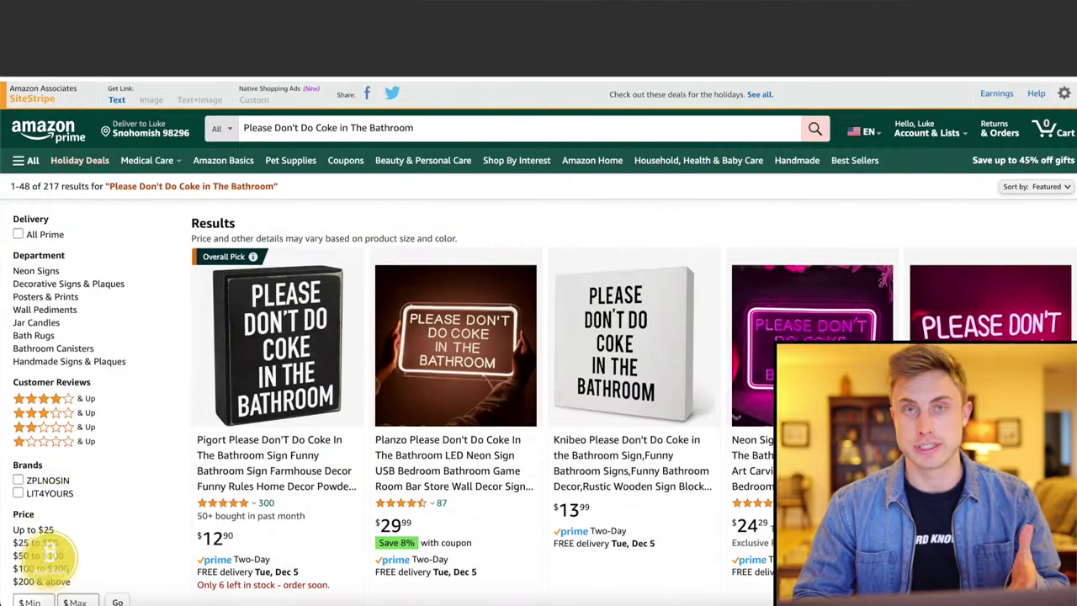
pyautogui.scroll(-8, 51, 555)
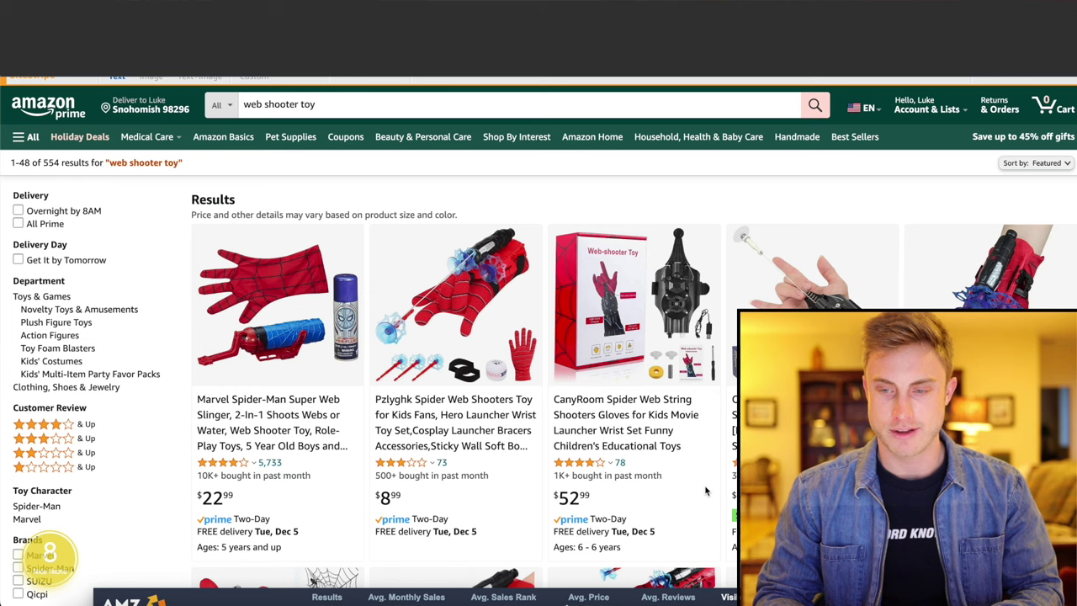
# Browse the 'web shooter toy' listings, including the $19.99 Dolanus Spider Web Shooter Toy.
pyautogui.scroll(-10, 706, 490)
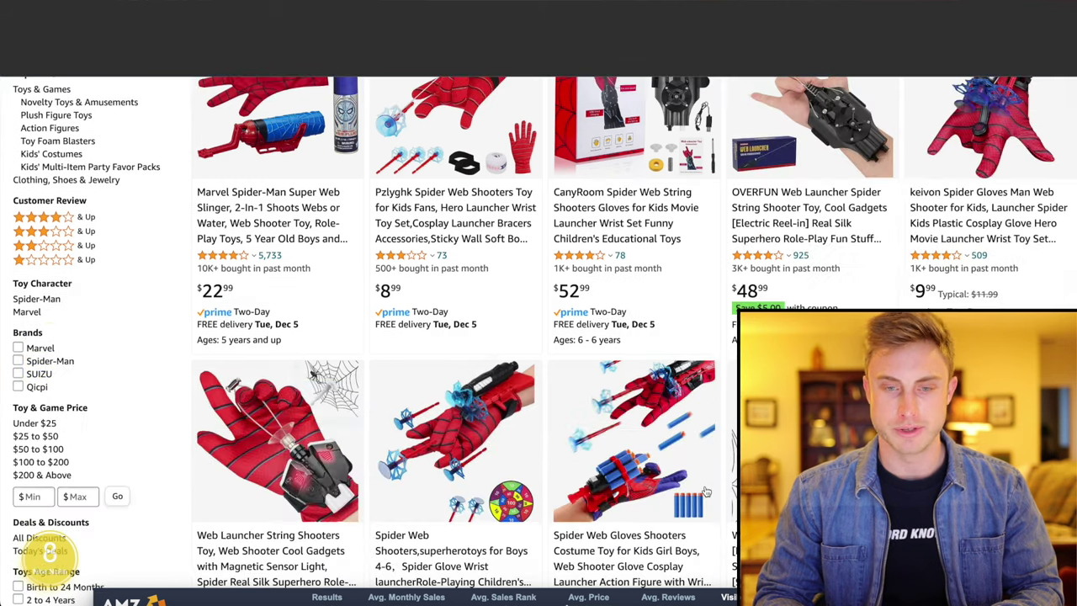
pyautogui.scroll(2, 705, 490)
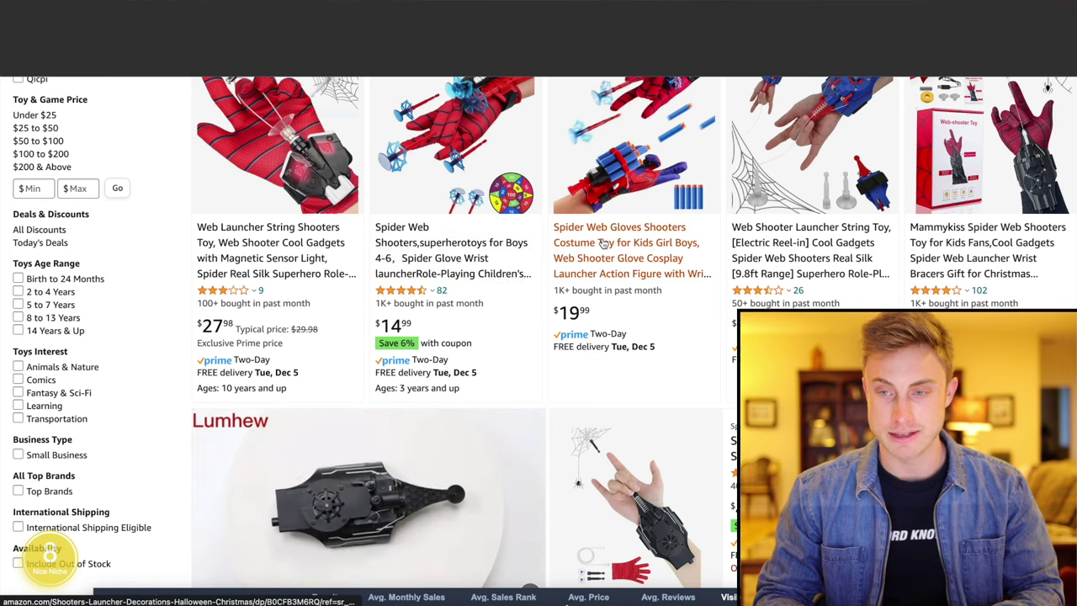
pyautogui.scroll(2, 745, 242)
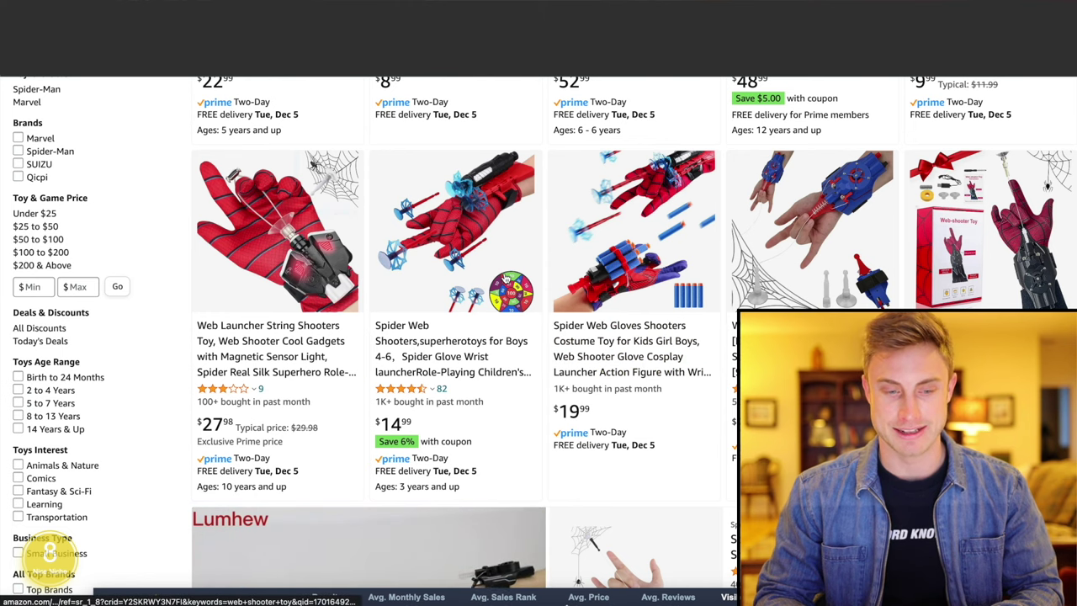
pyautogui.scroll(-4, 505, 279)
pyautogui.scroll(-1, 505, 278)
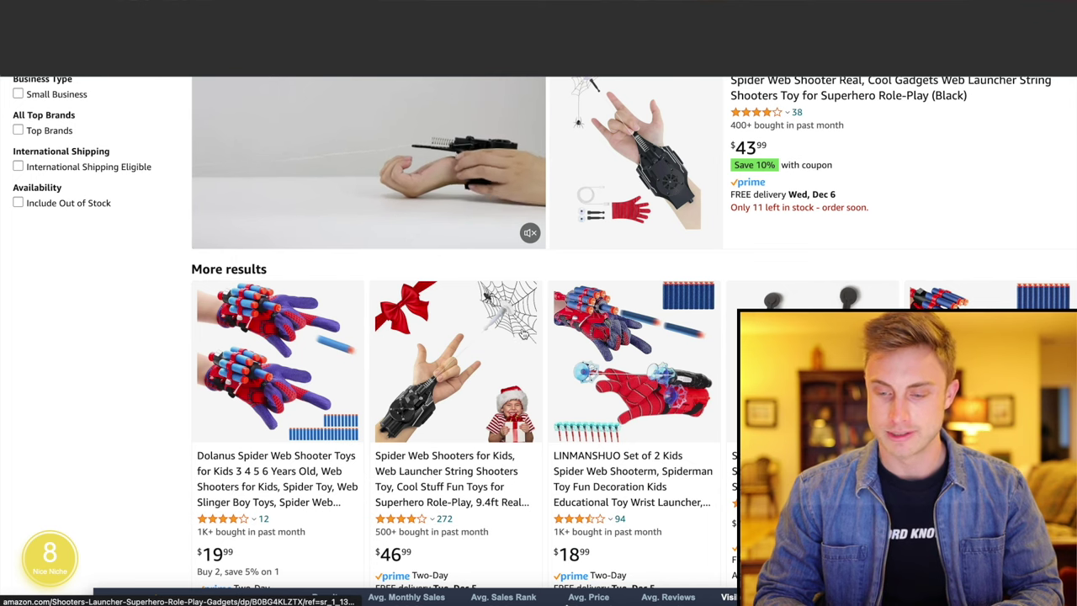
pyautogui.scroll(-1, 488, 454)
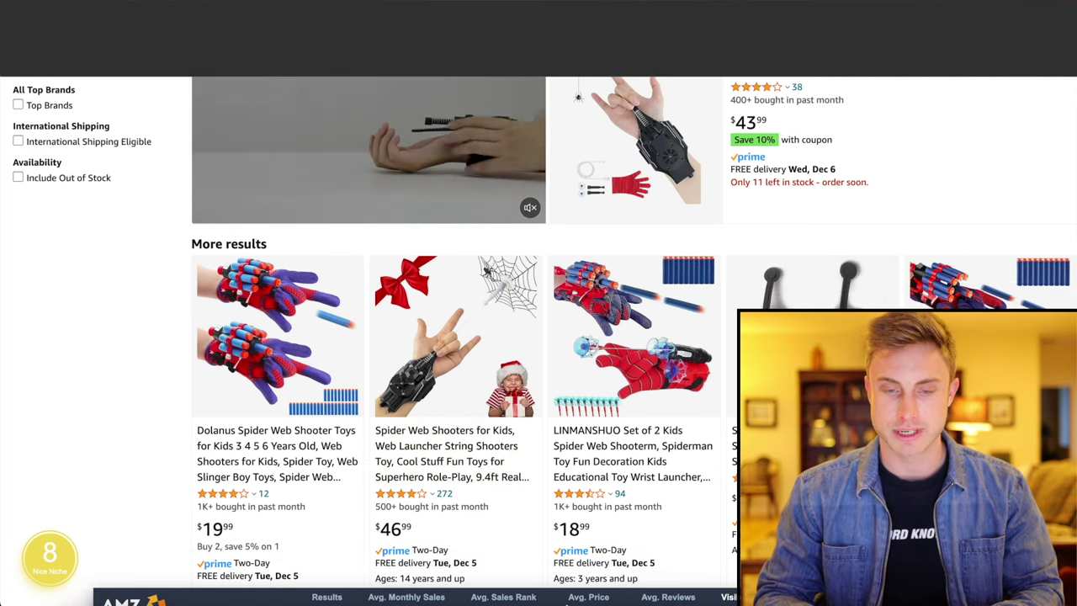
# Sort the web shooter listings by estimated revenue, highest first, and remove the Marvel Web Shots row.
pyautogui.click(778, 597)
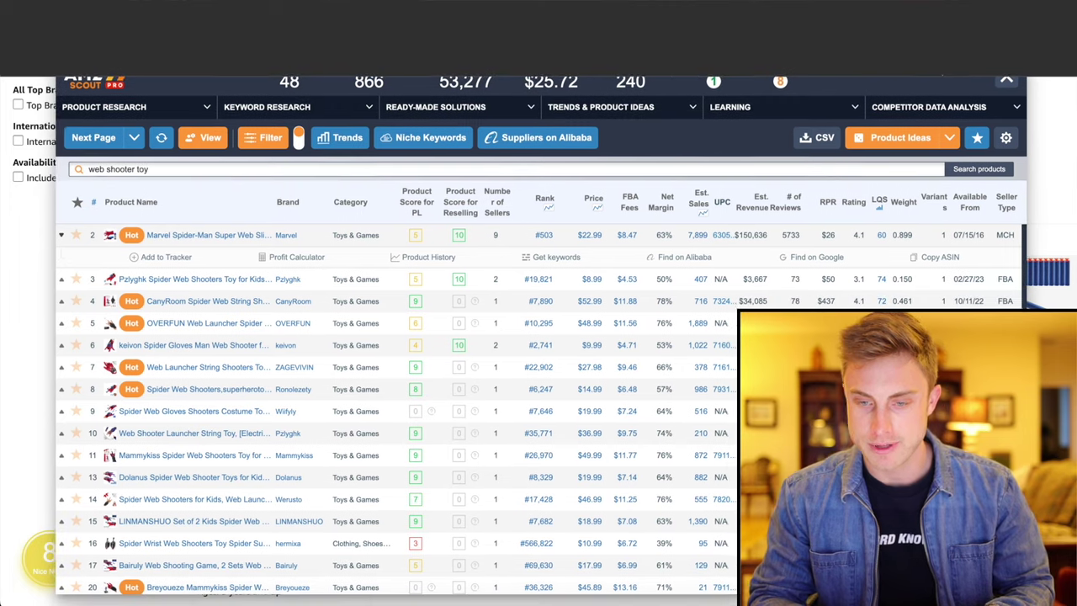
pyautogui.click(757, 204)
pyautogui.moveTo(110, 305)
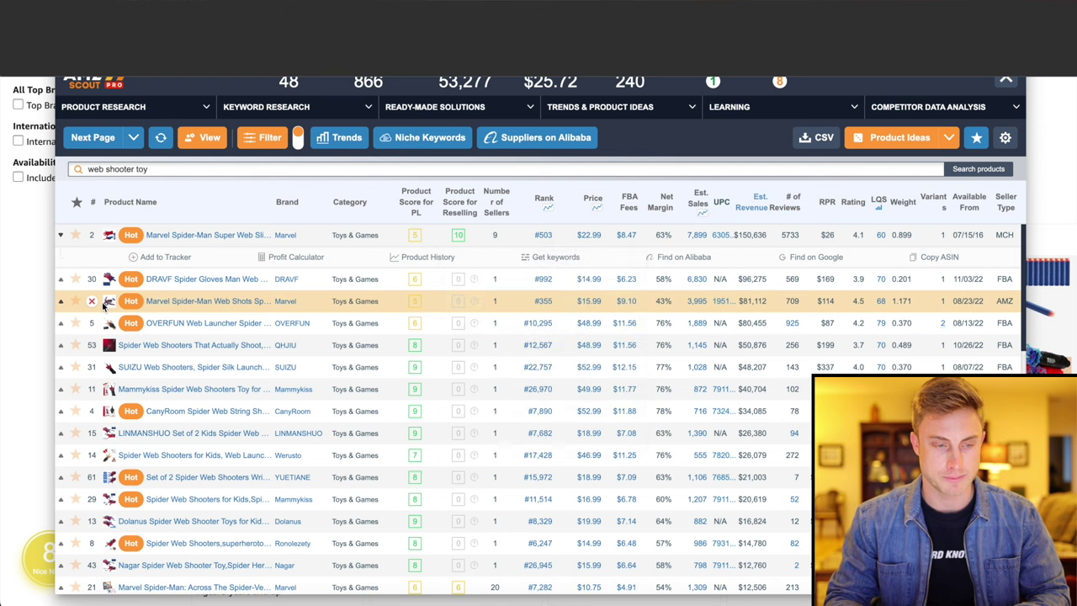
pyautogui.click(92, 302)
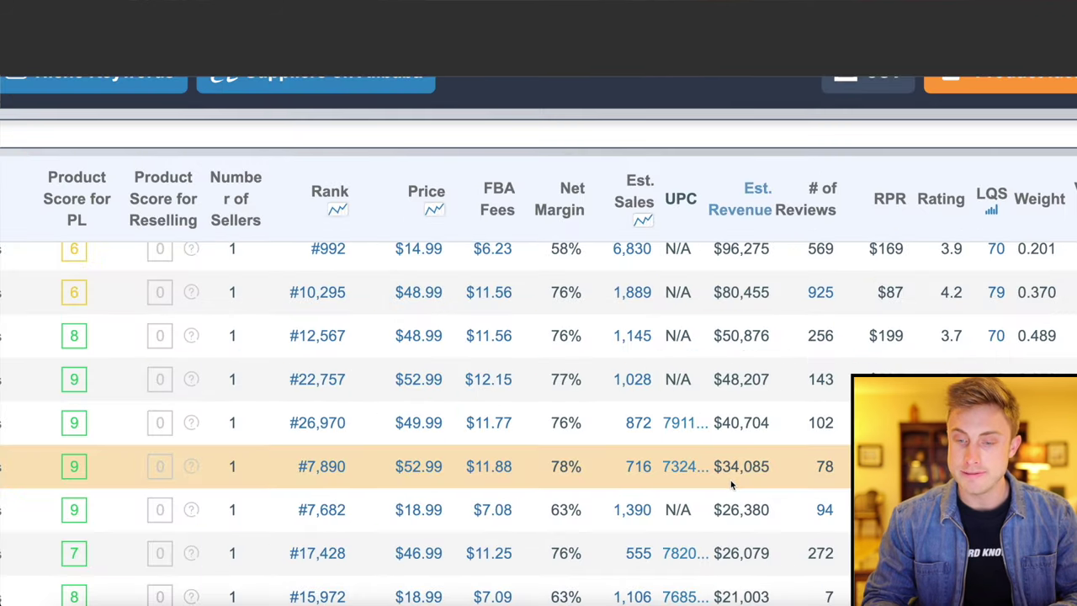
# Scroll down the ranked table and highlight the 12,760 estimated revenue figure.
pyautogui.scroll(-3, 730, 479)
pyautogui.scroll(-1, 740, 332)
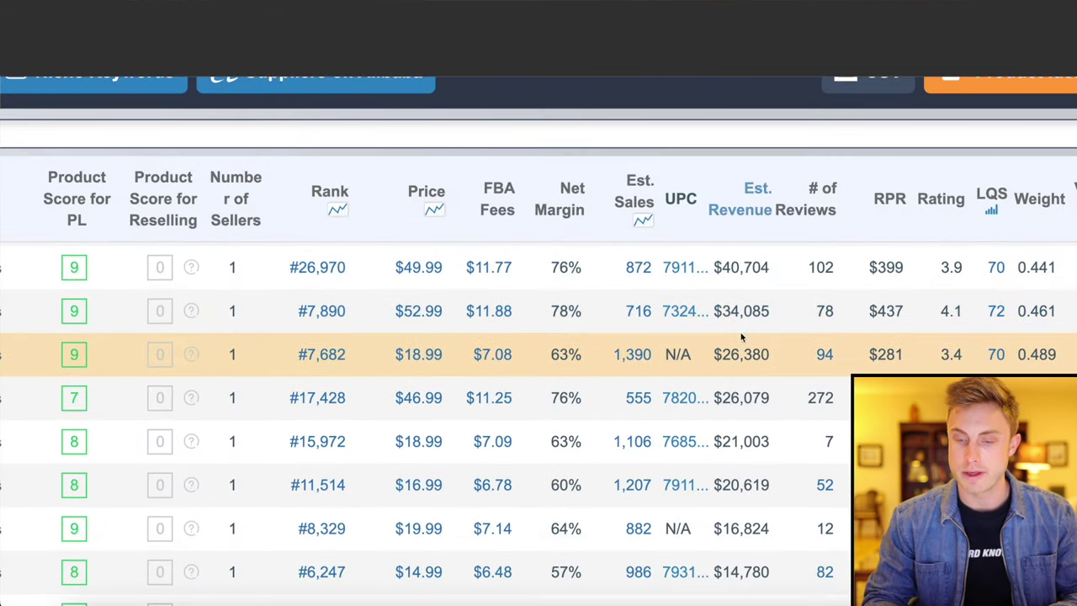
pyautogui.scroll(-4, 825, 530)
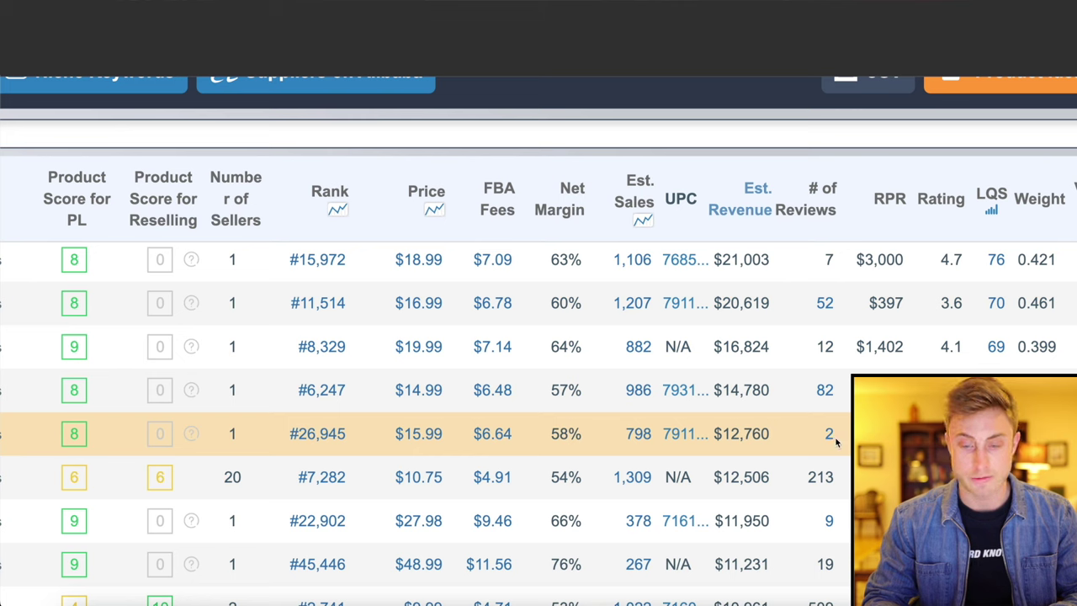
pyautogui.doubleClick(737, 433)
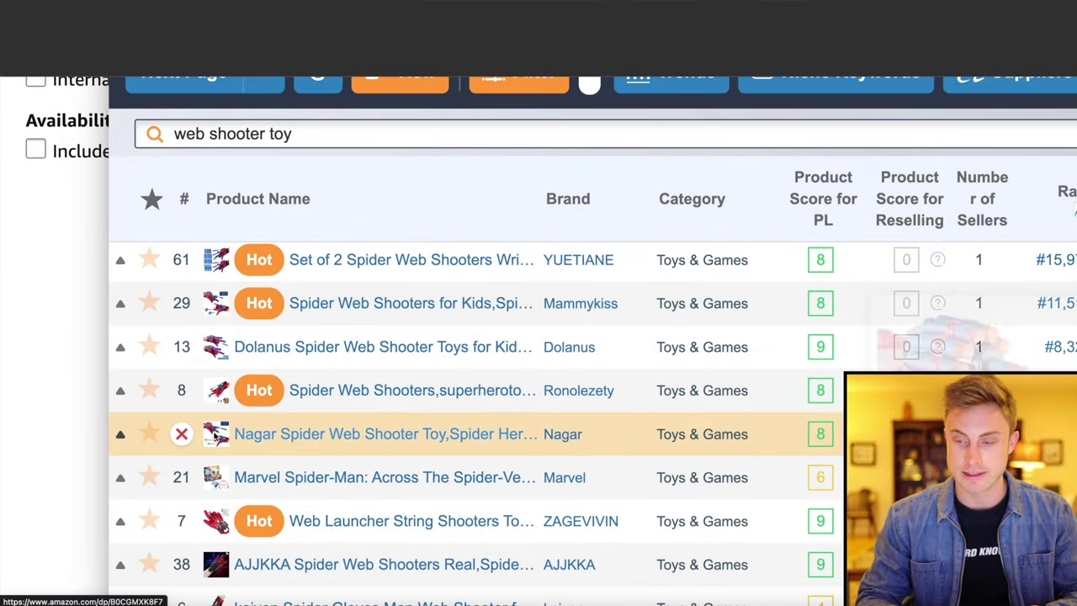
pyautogui.moveTo(215, 434)
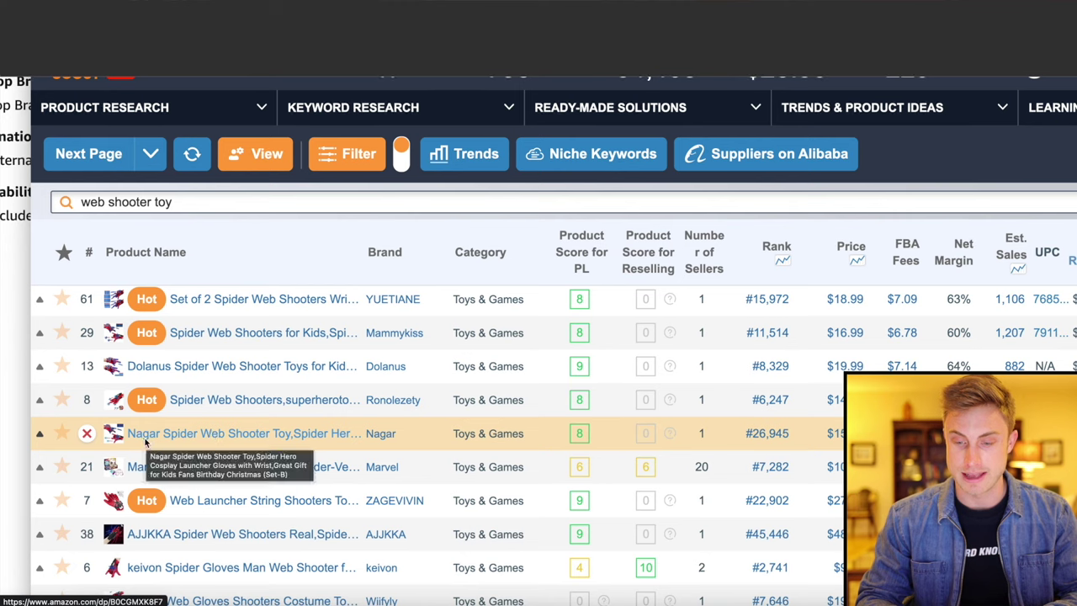
pyautogui.moveTo(120, 436)
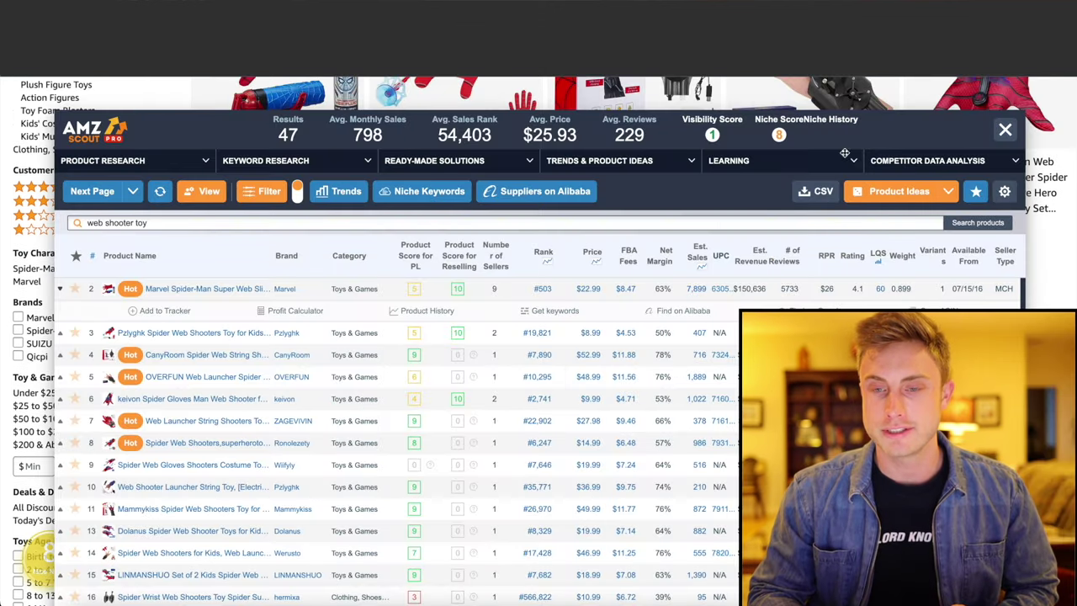
# View the web shooter toy niche's overall score of 8 out of 10, then close the breakdown.
pyautogui.moveTo(707, 137)
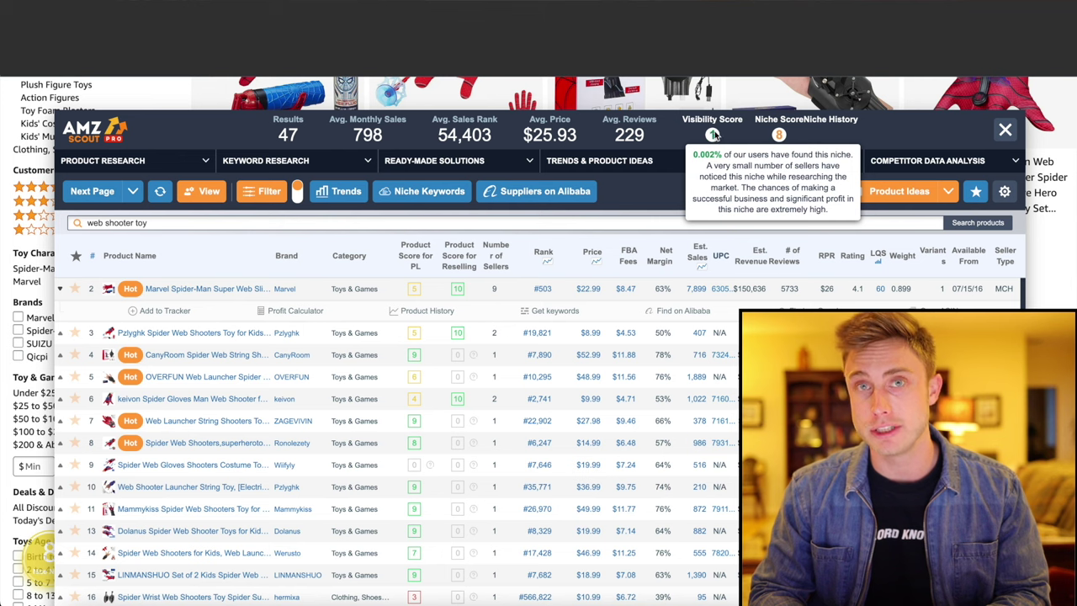
pyautogui.click(780, 135)
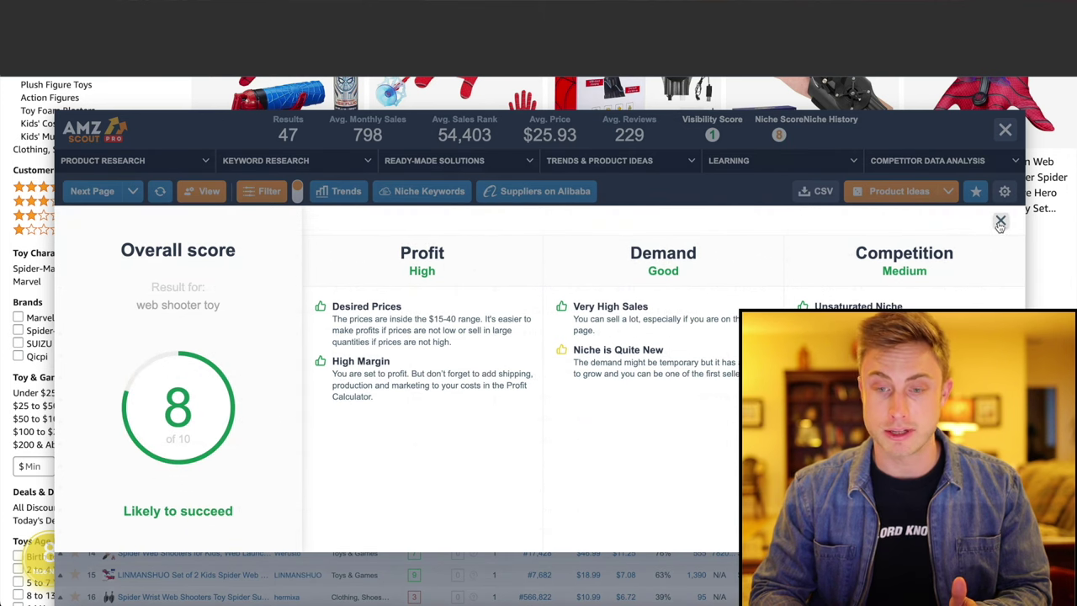
pyautogui.click(1000, 222)
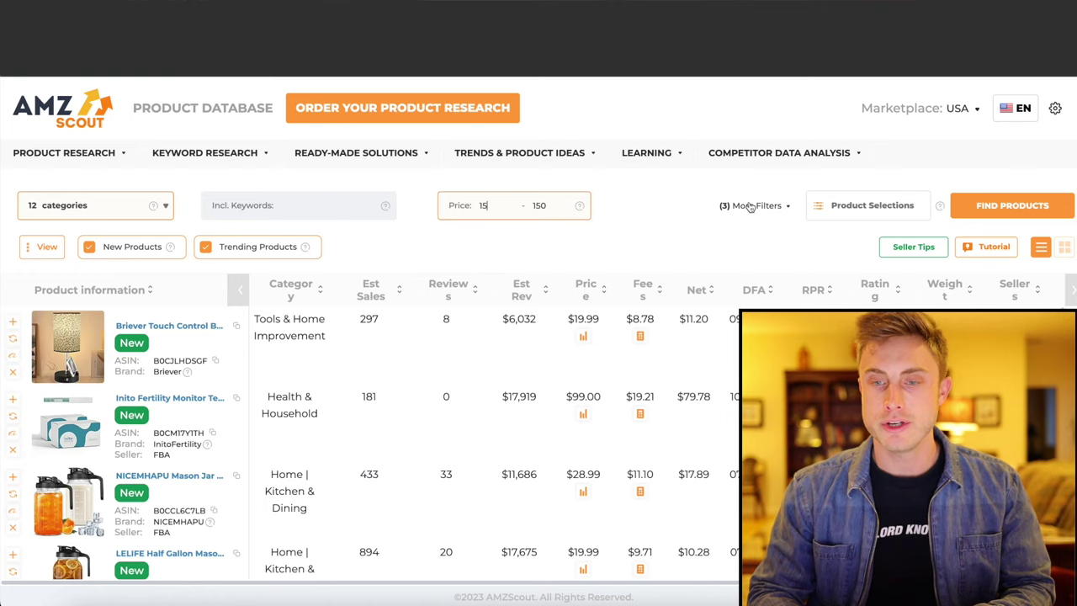
# Open the Product Database filters, leave categories unchanged, and set the price range to 50–200.
pyautogui.click(752, 201)
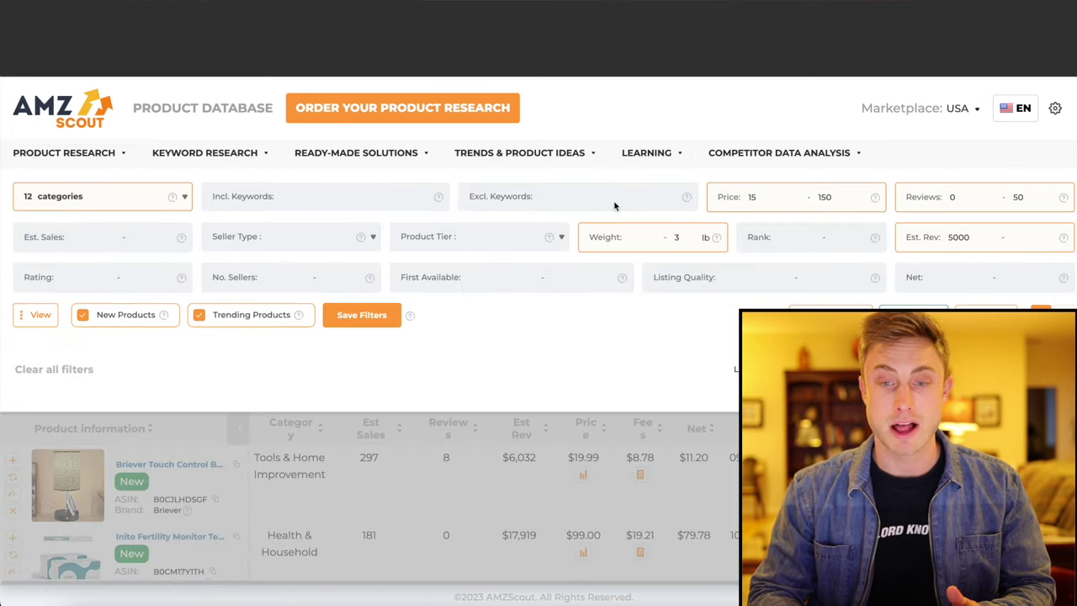
pyautogui.click(188, 202)
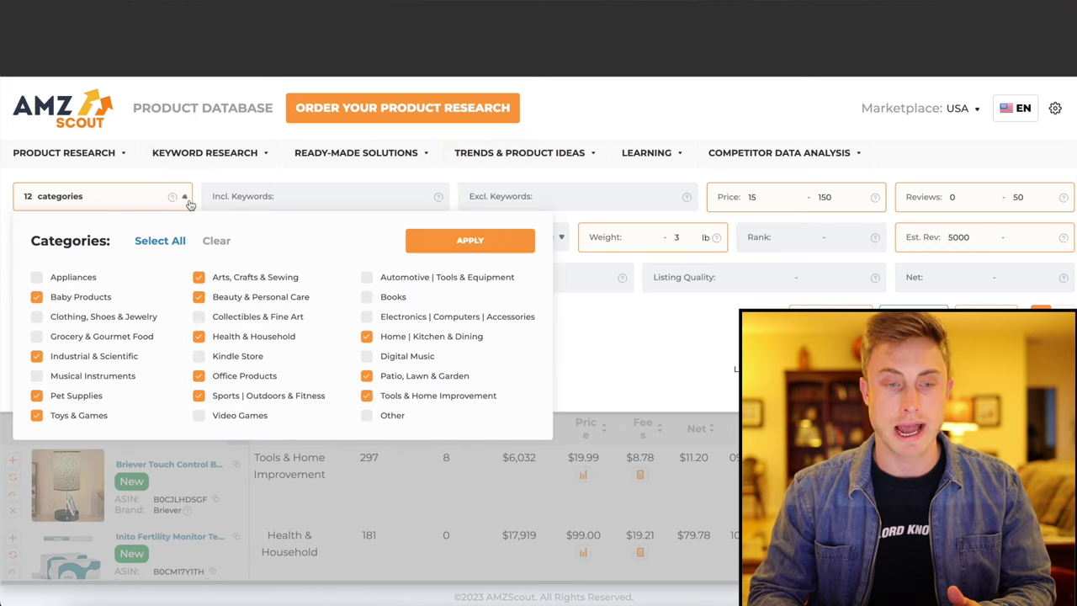
pyautogui.click(253, 175)
pyautogui.click(765, 200)
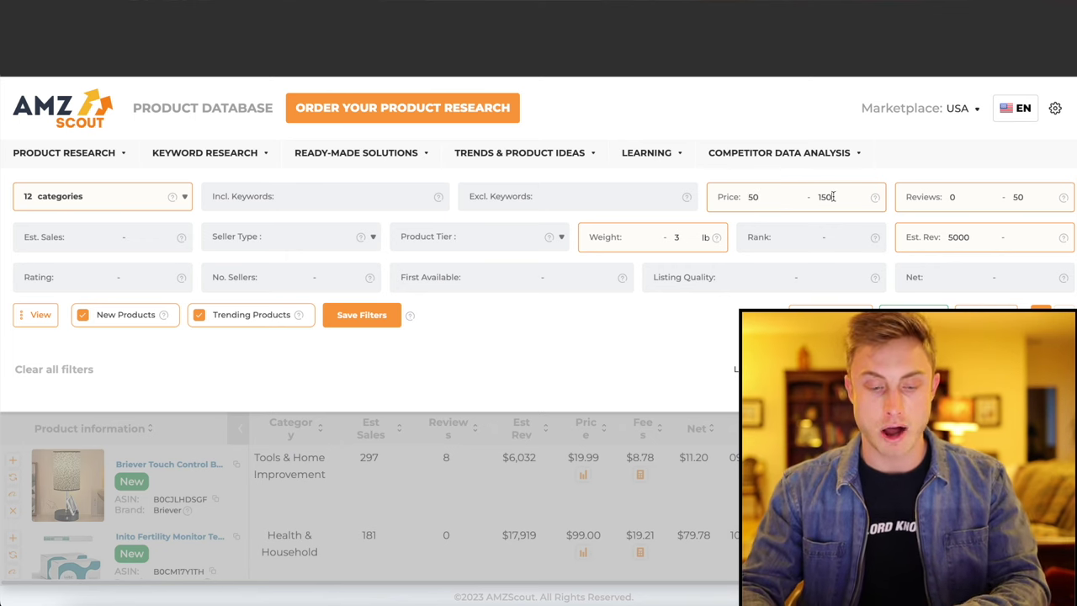
pyautogui.press('BackSpace')
pyautogui.press('BackSpace')
pyautogui.press('BackSpace')
pyautogui.write('200')
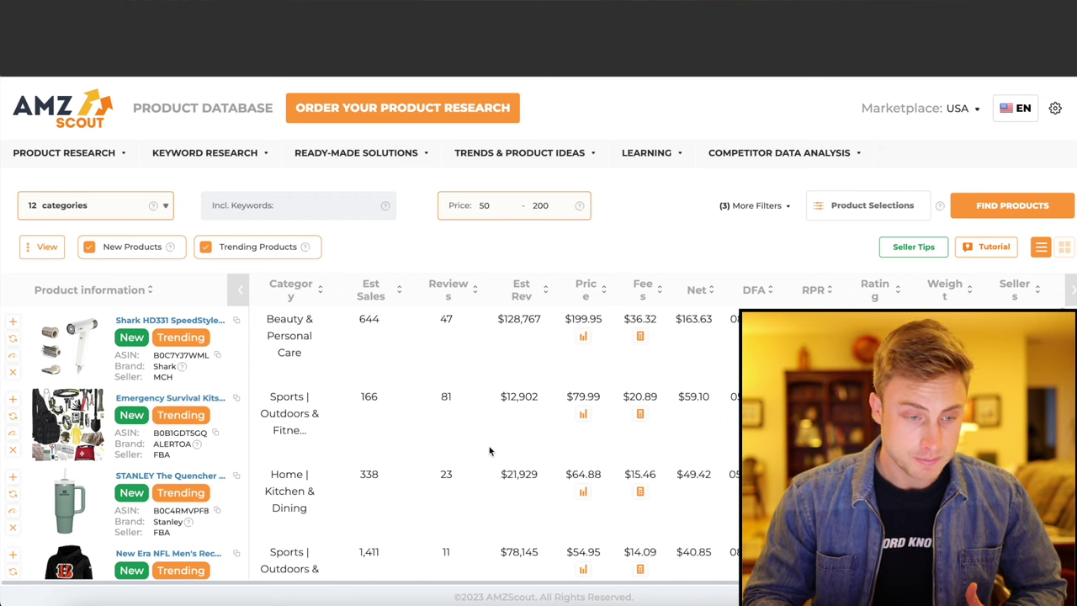
# Search Amazon for Emergency Survival Kits from its Product Database listing.
pyautogui.scroll(-1, 160, 423)
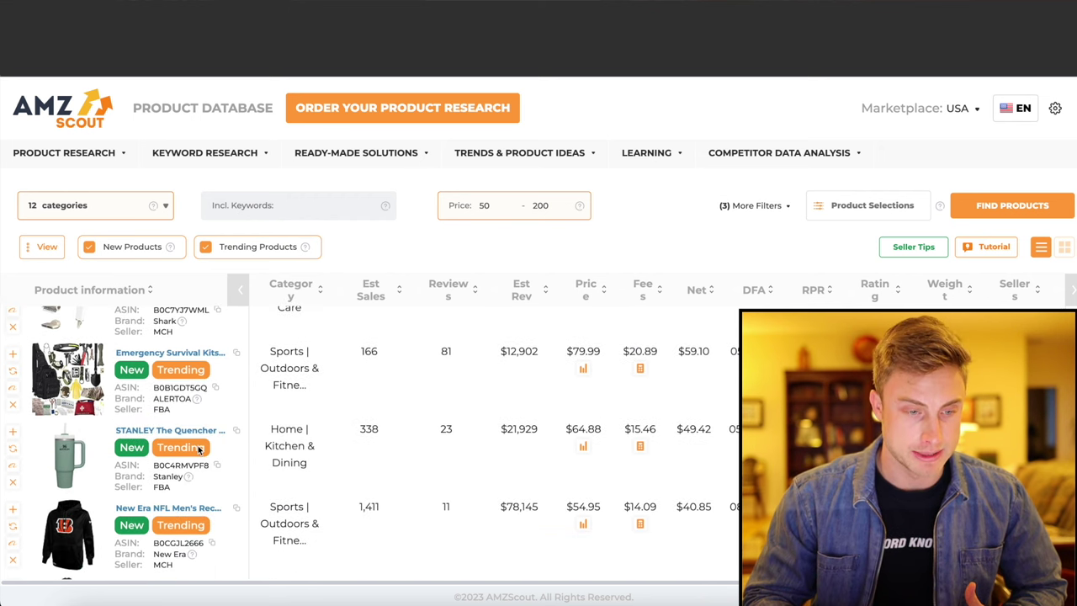
pyautogui.scroll(1, 199, 448)
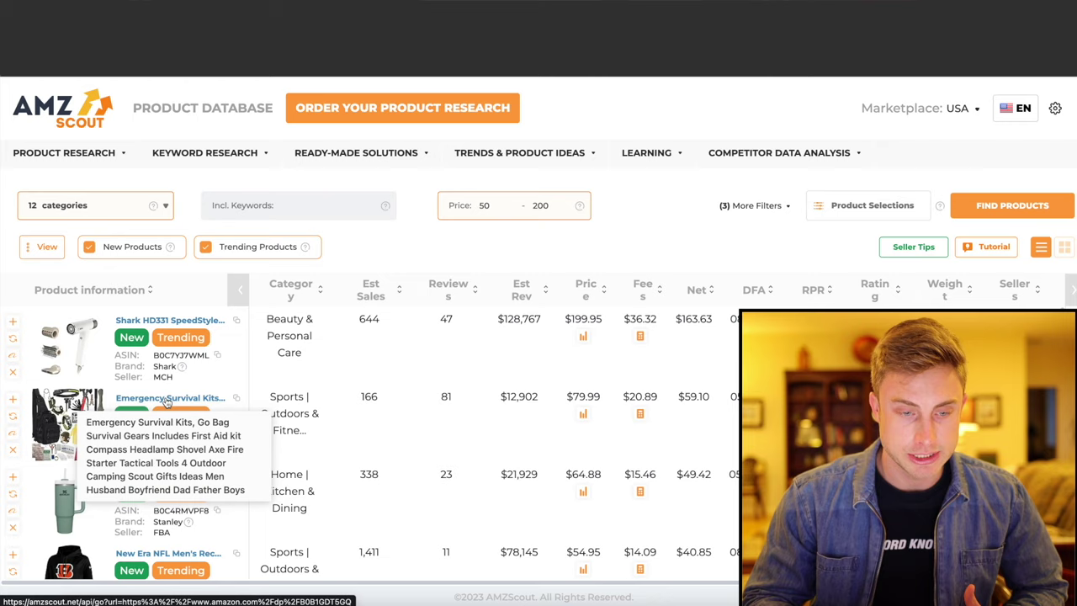
pyautogui.rightClick(166, 402)
pyautogui.click(190, 398)
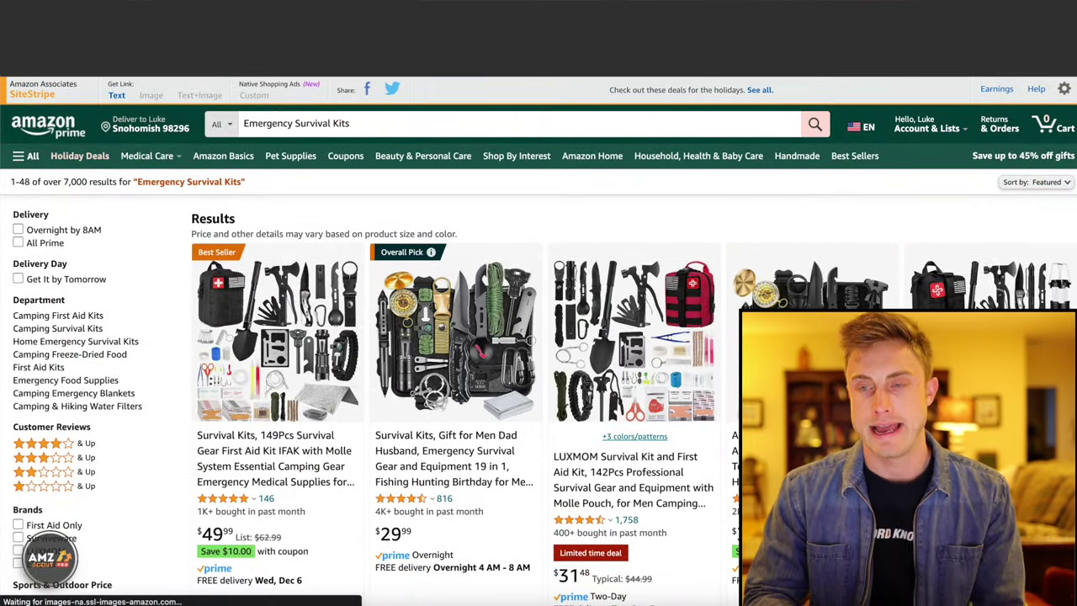
# Review the AMZScout sales and revenue table for the survival kit results, then close it.
pyautogui.click(51, 555)
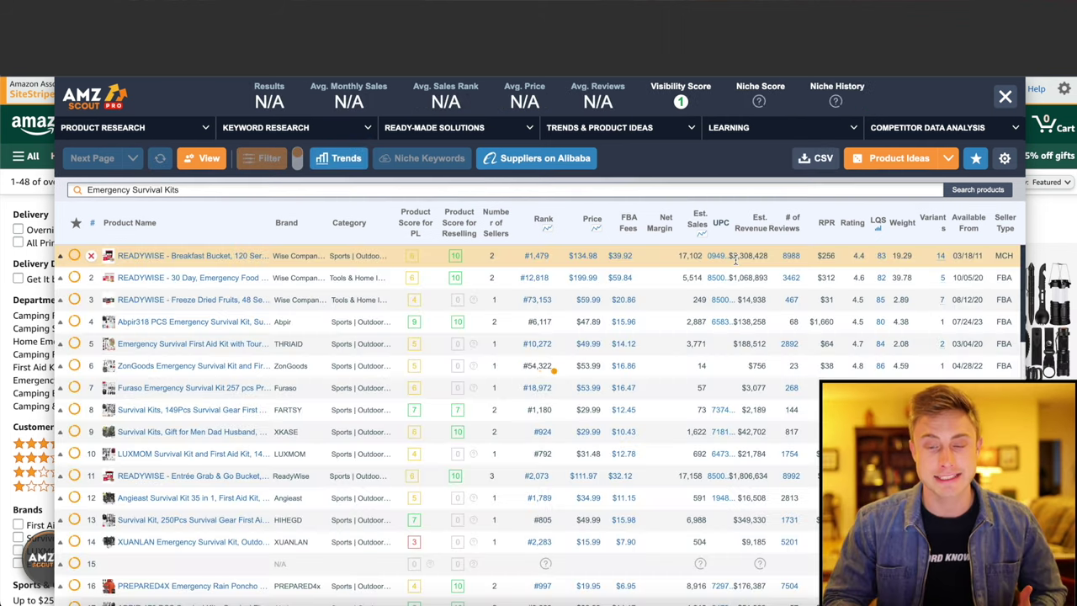
pyautogui.scroll(-2, 735, 259)
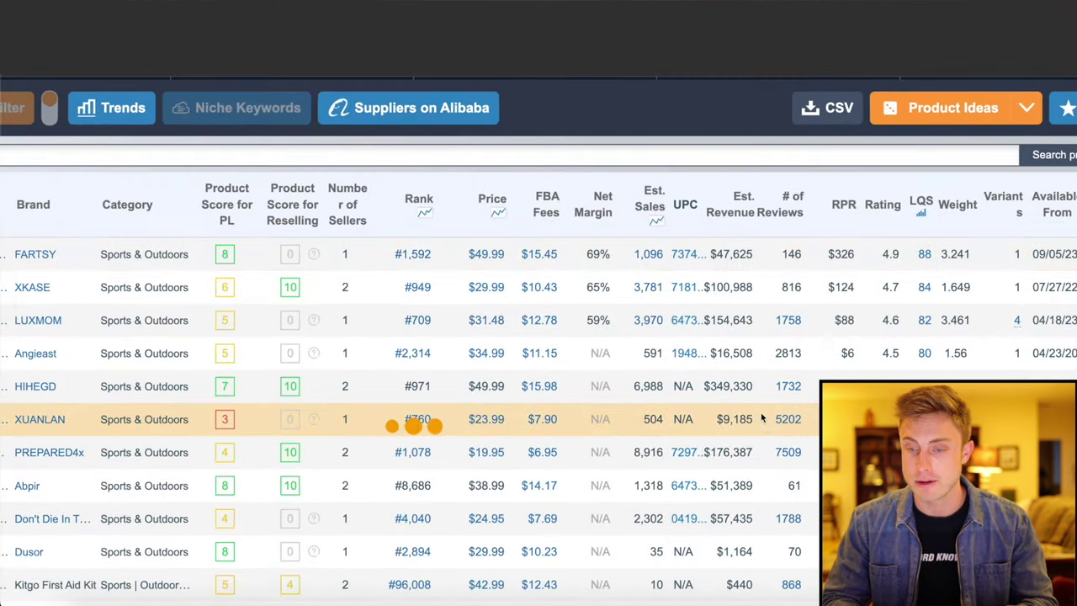
pyautogui.scroll(-2, 782, 505)
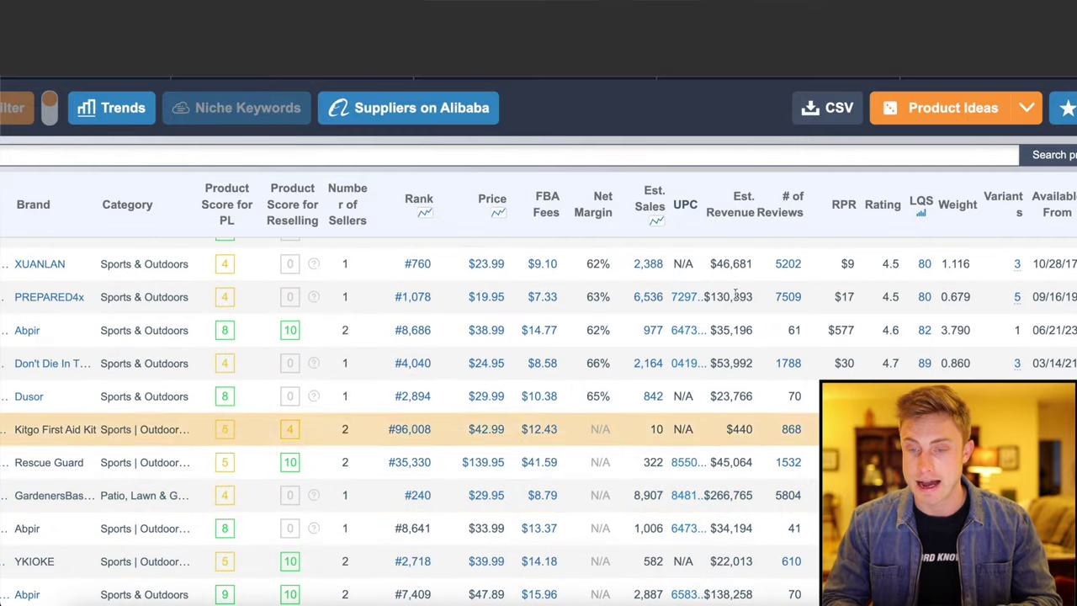
pyautogui.scroll(2, 734, 291)
pyautogui.scroll(-5, 789, 391)
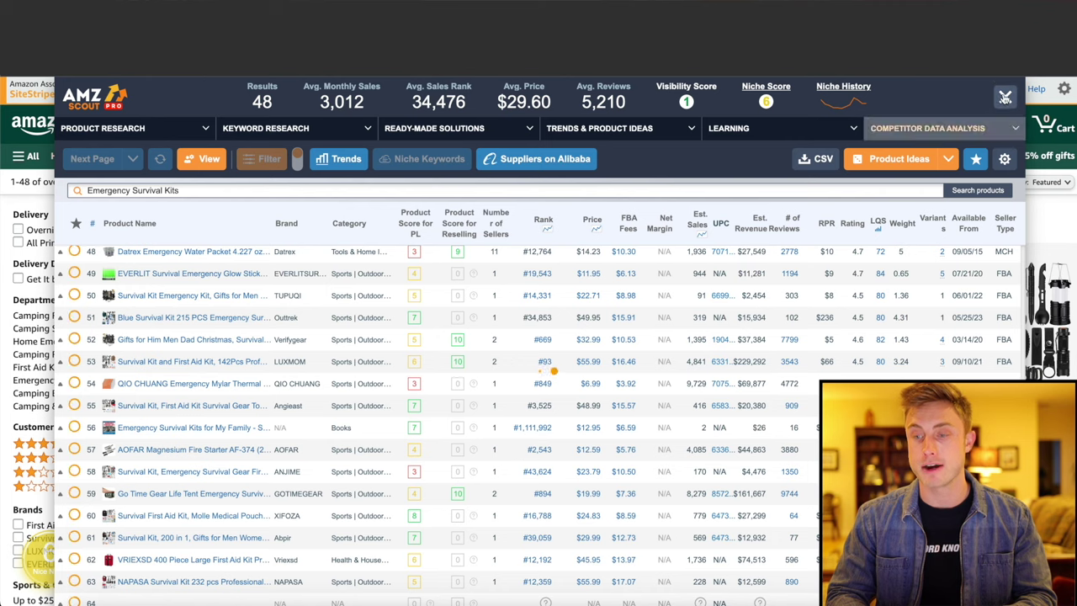
pyautogui.click(1004, 99)
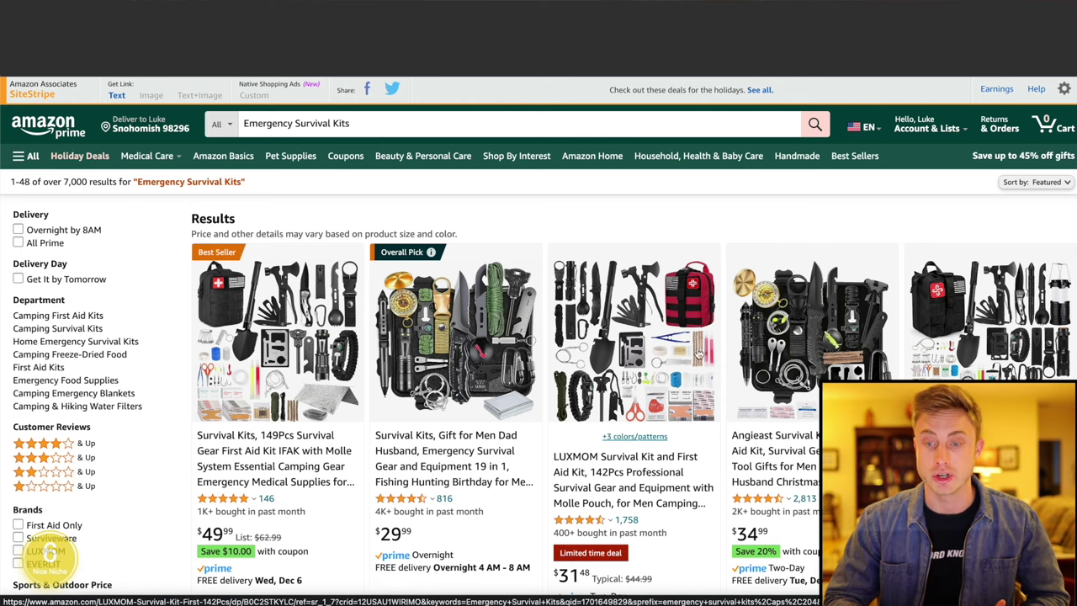
# Scroll down through the Emergency Survival Kits results on Amazon.
pyautogui.scroll(-4, 719, 345)
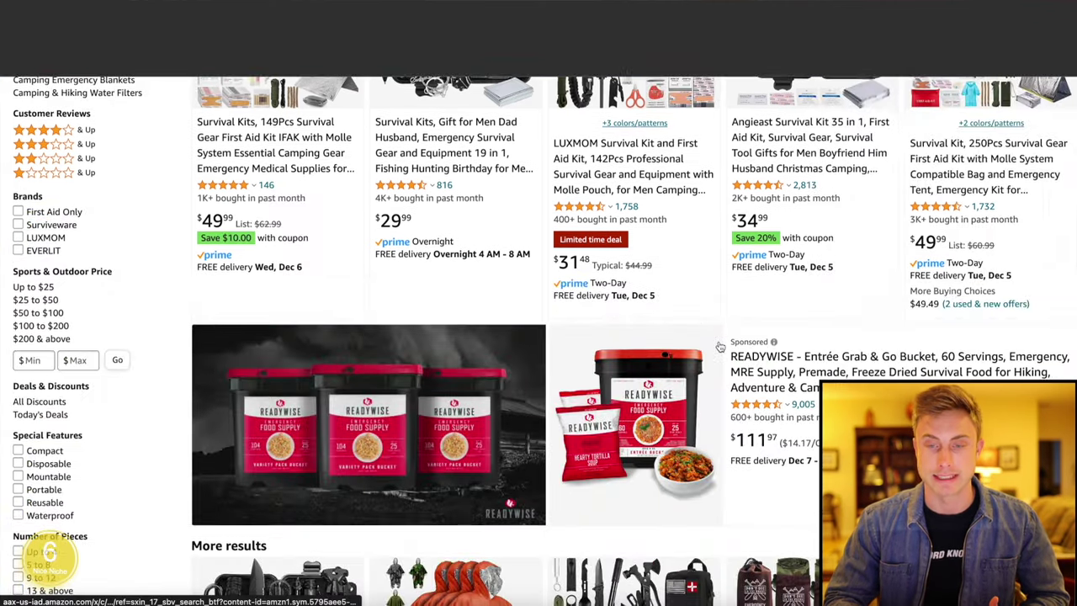
pyautogui.scroll(-5, 719, 345)
pyautogui.scroll(-5, 710, 322)
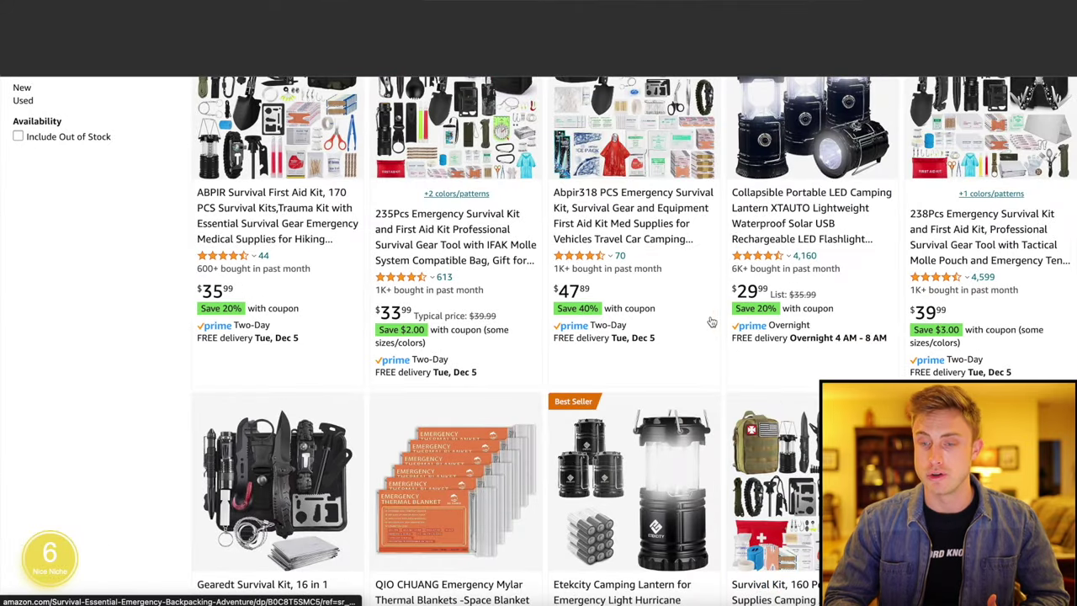
pyautogui.scroll(-3, 711, 322)
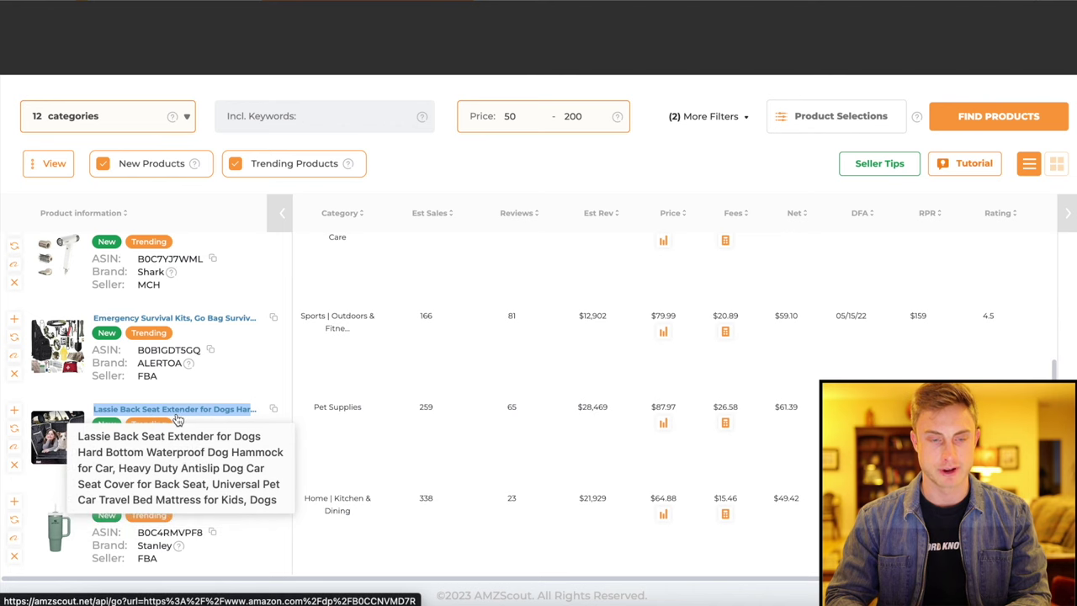
# Search 'Back Seat Extender for Dogs' from the Lassie listing and scroll the AMZScout sales table.
pyautogui.rightClick(177, 419)
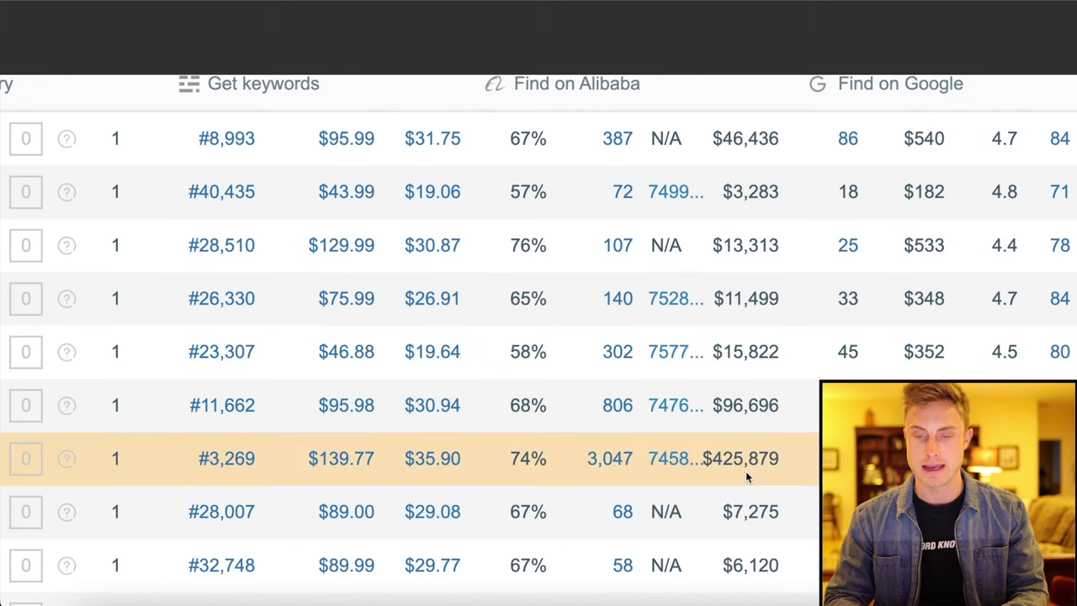
pyautogui.scroll(-1, 746, 470)
pyautogui.scroll(-2, 746, 437)
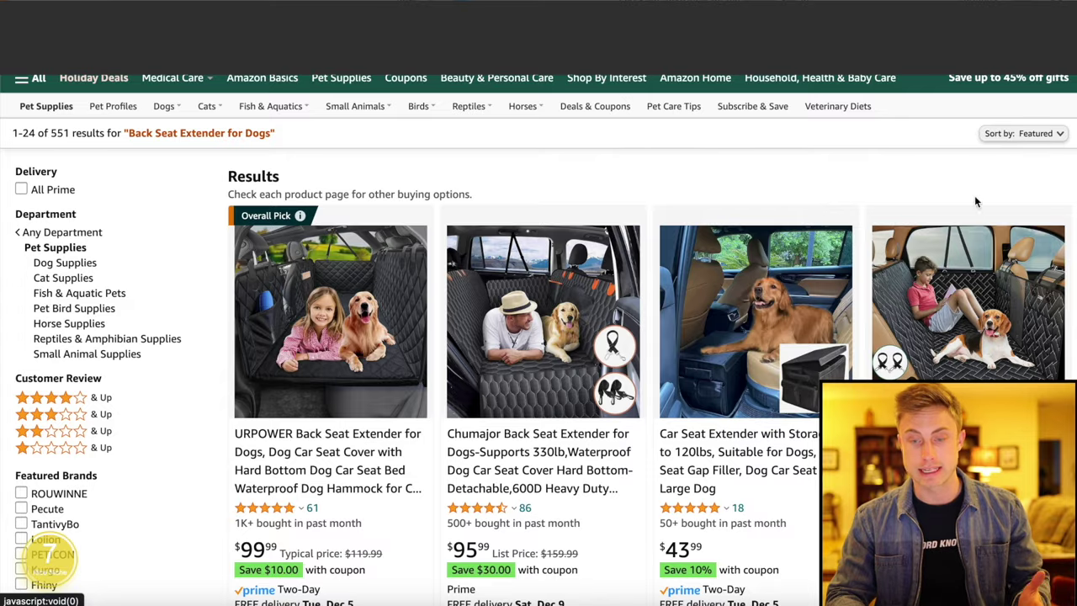
# Open the $89.24 dog back seat extender's page and review its $121.78 bought-together bundle.
pyautogui.scroll(-10, 974, 202)
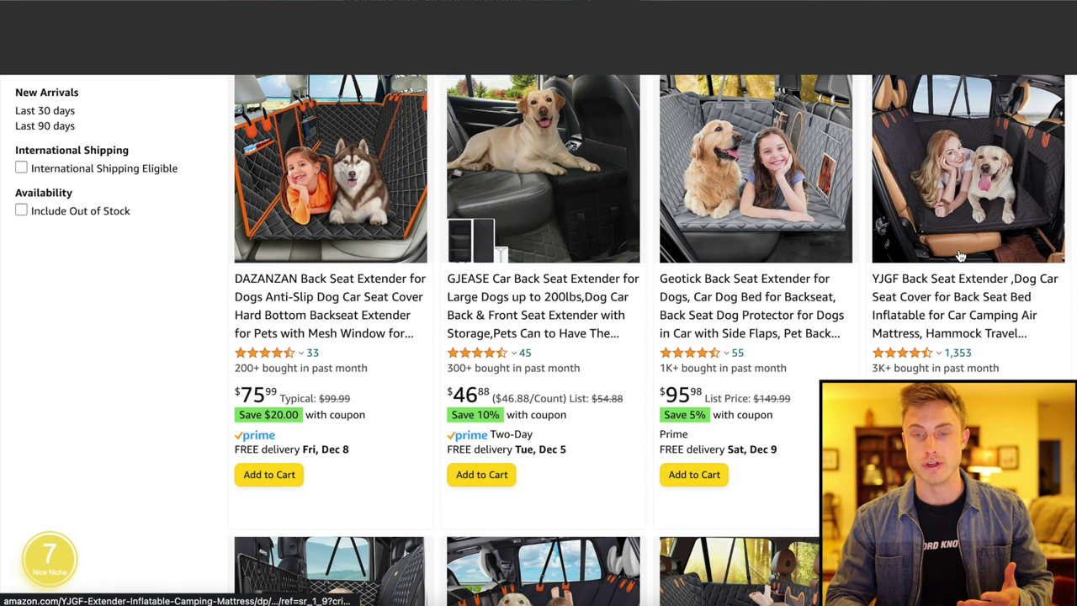
pyautogui.scroll(-5, 960, 255)
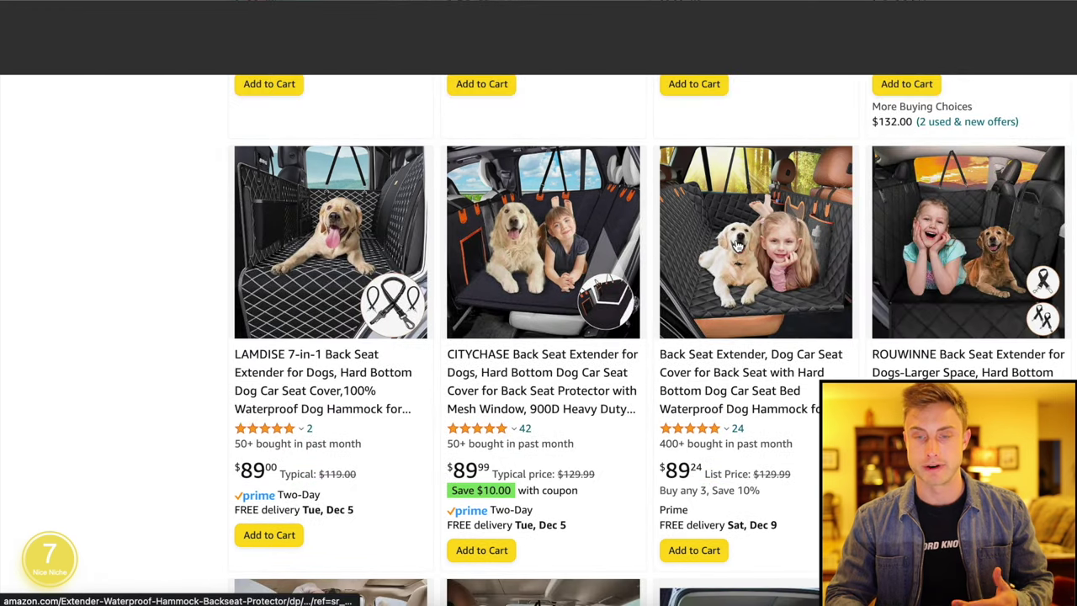
pyautogui.click(737, 244)
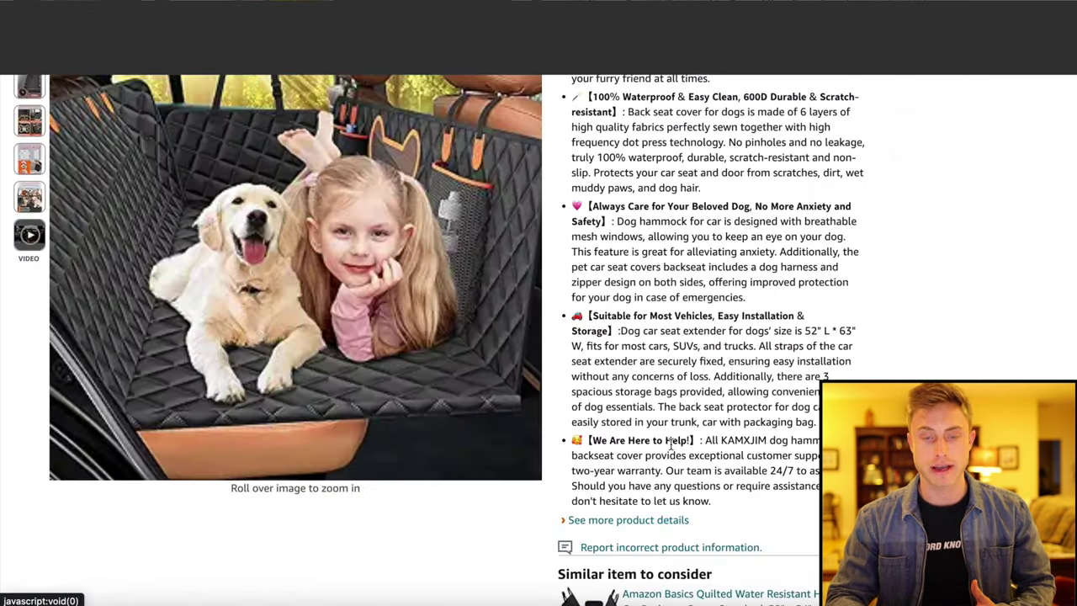
pyautogui.scroll(-7, 670, 446)
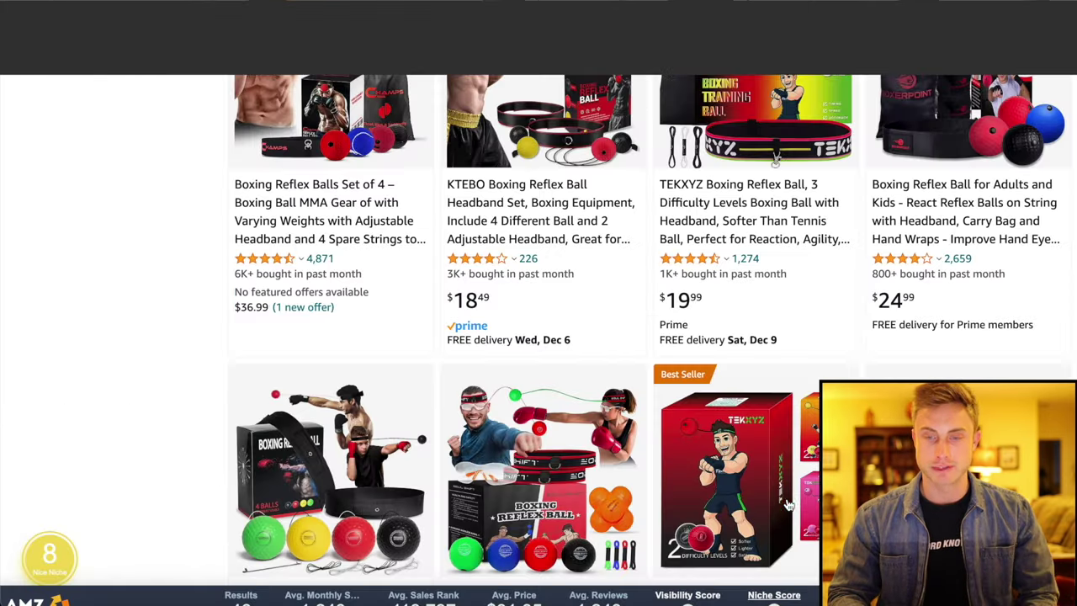
# Scroll the AMZScout results for boxing flexing balls and highlight the $343,394 Est. Revenue figure.
pyautogui.scroll(5, 788, 503)
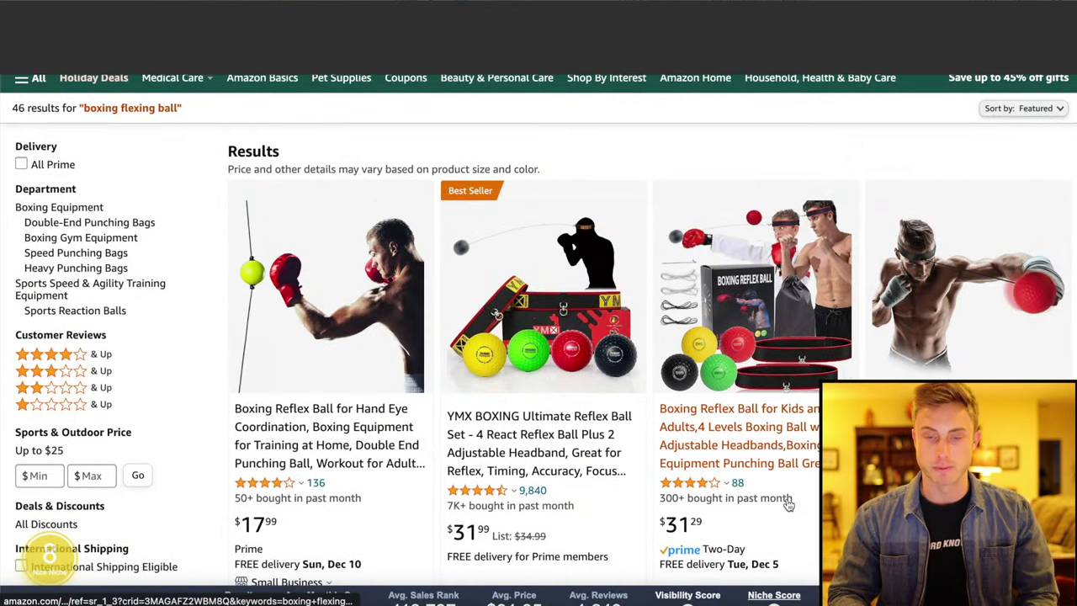
pyautogui.scroll(-10, 788, 503)
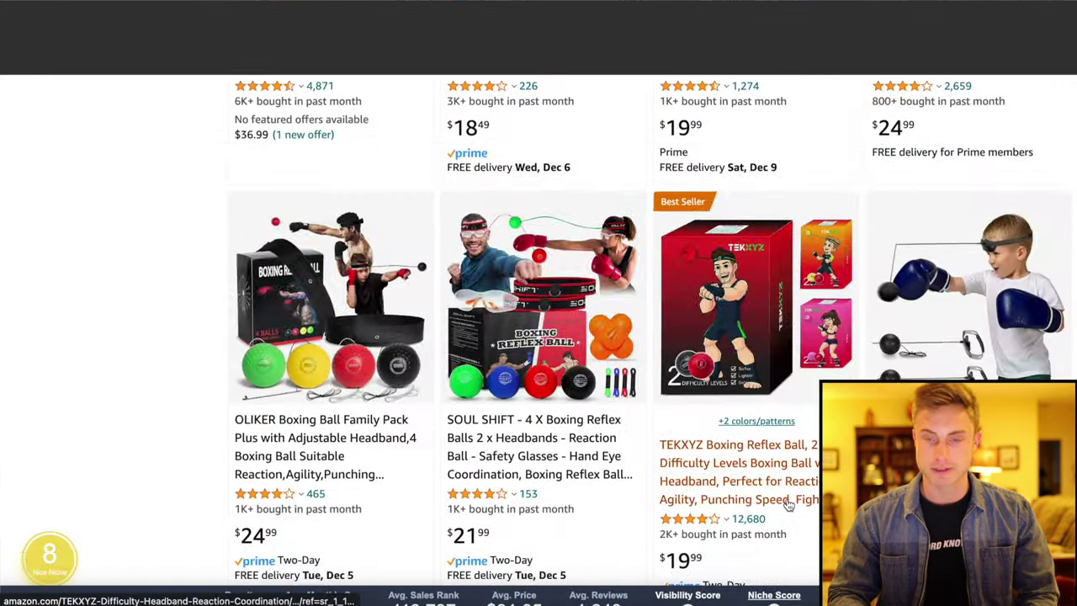
pyautogui.scroll(-5, 788, 503)
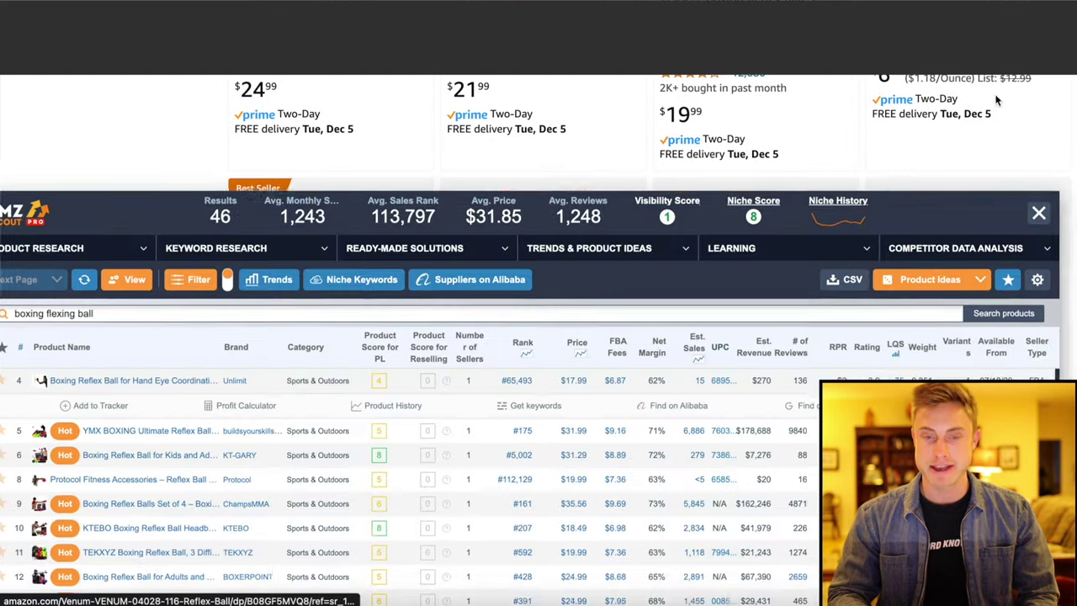
pyautogui.scroll(-2, 866, 193)
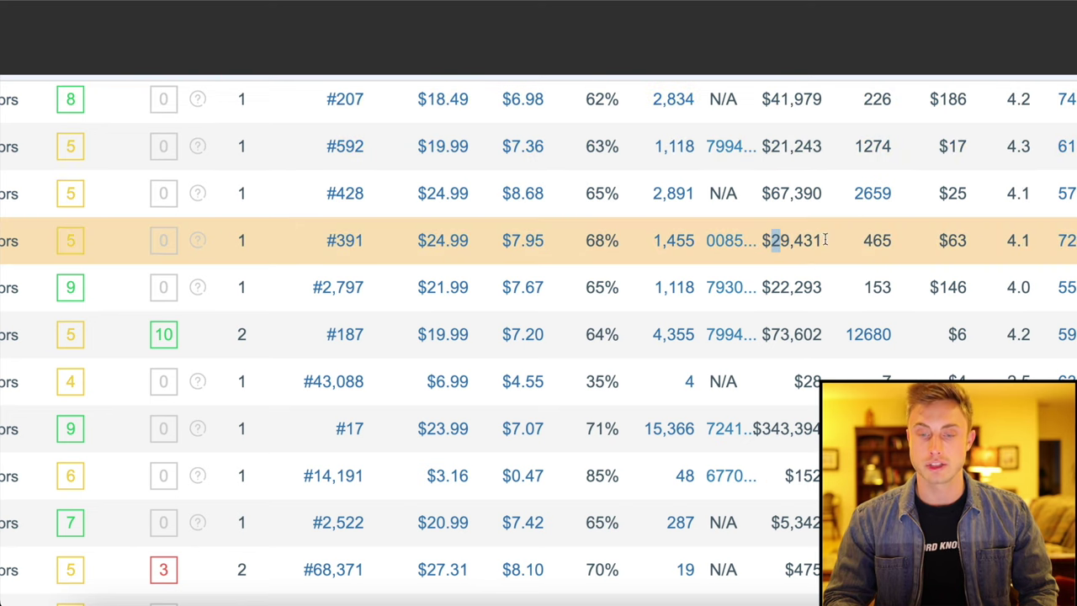
pyautogui.moveTo(824, 239); pyautogui.dragTo(823, 240)
pyautogui.scroll(-3, 782, 333)
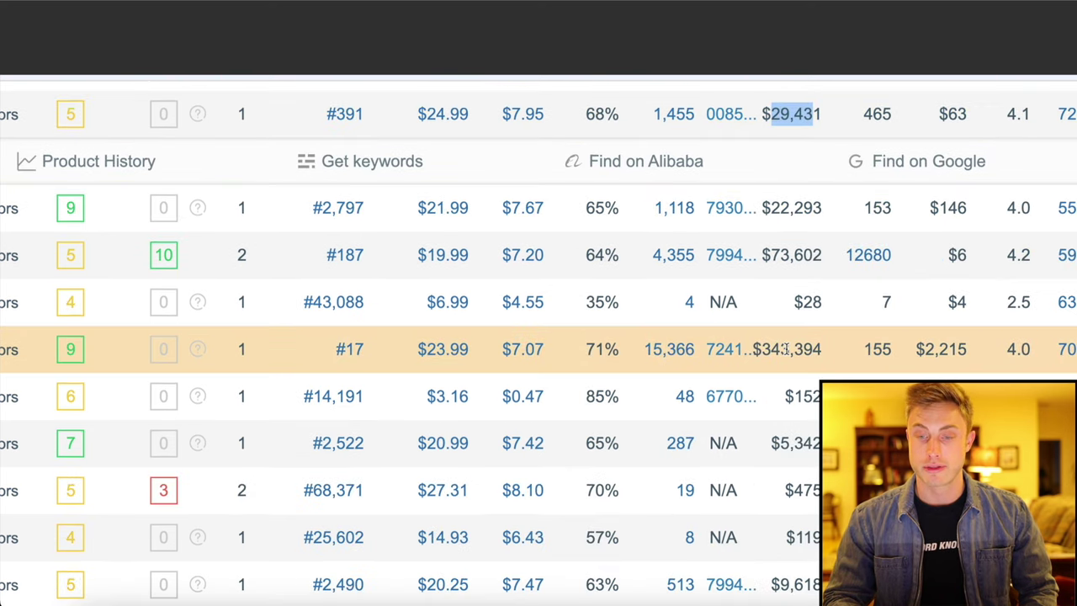
pyautogui.moveTo(763, 349); pyautogui.dragTo(818, 351)
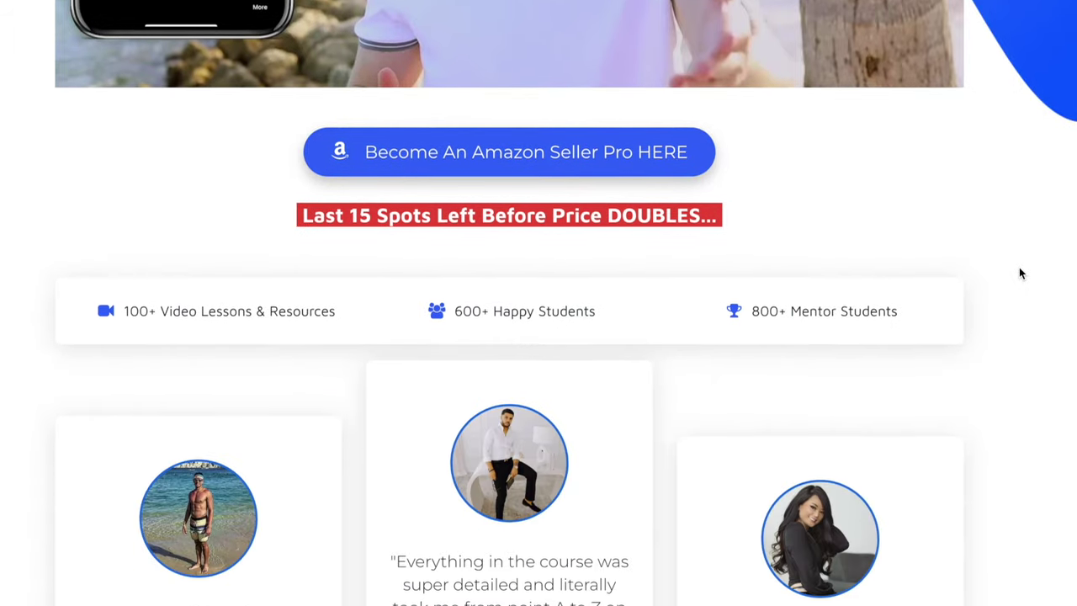
# Scroll down the Amazon Seller Pro sales page through the student testimonials.
pyautogui.scroll(-2, 1019, 273)
pyautogui.scroll(-1, 1019, 273)
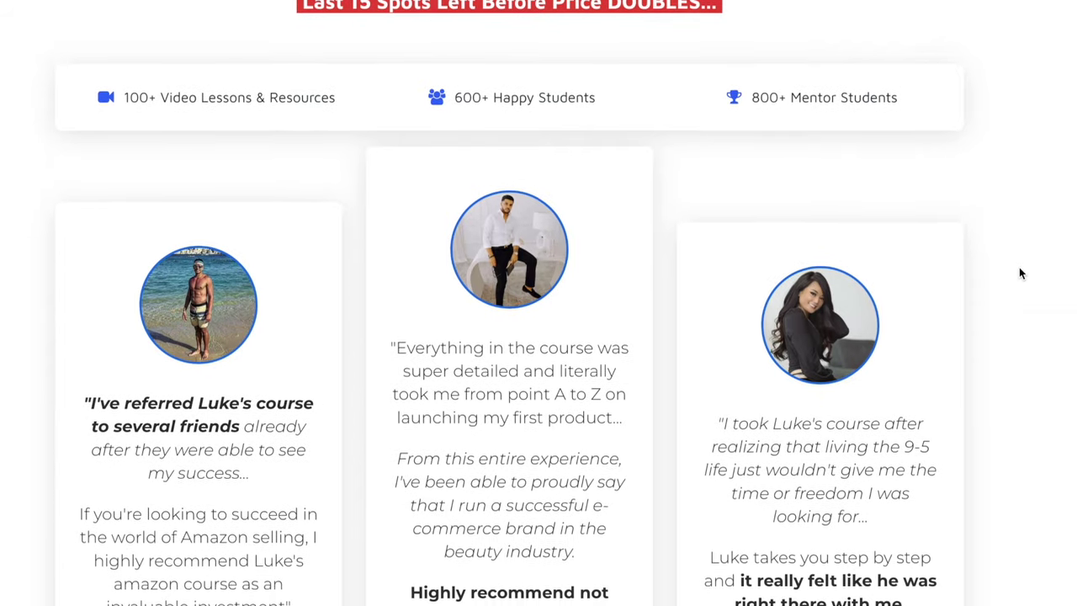
pyautogui.scroll(-1, 1018, 271)
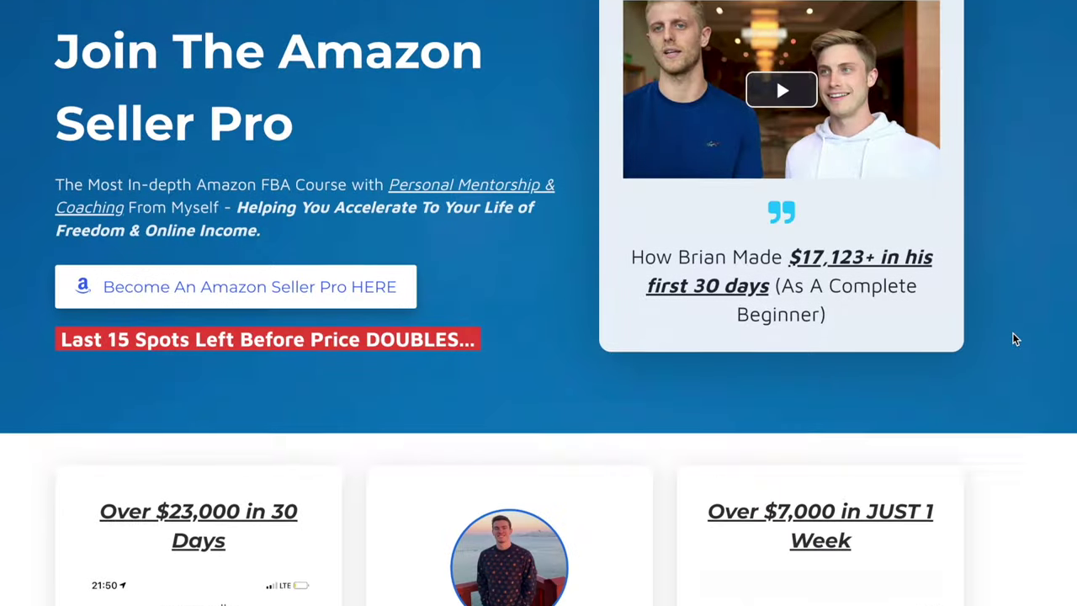
pyautogui.scroll(-2, 1012, 332)
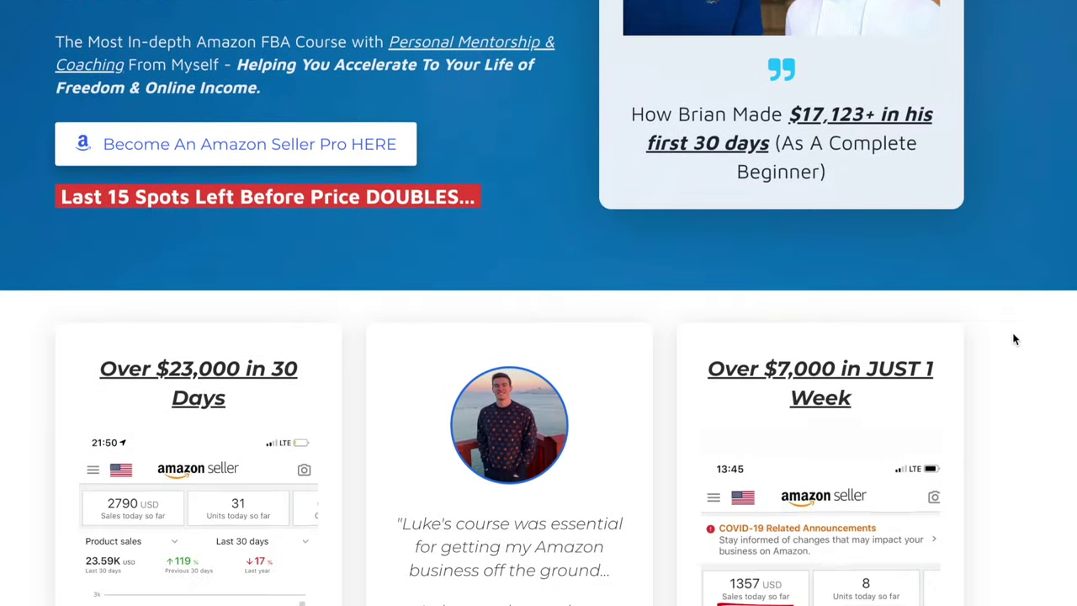
pyautogui.scroll(-6, 1013, 338)
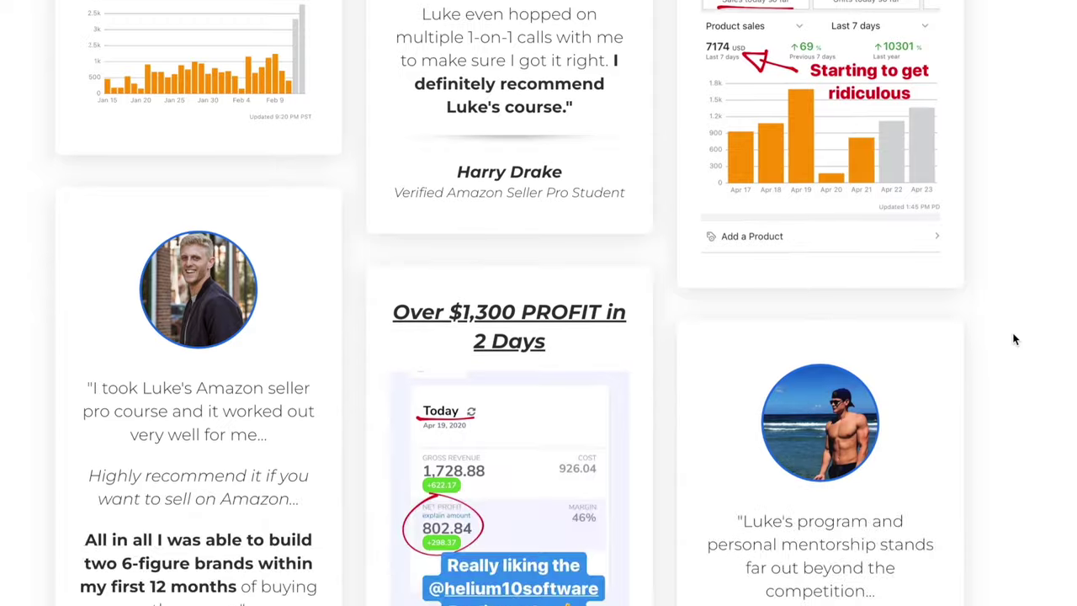